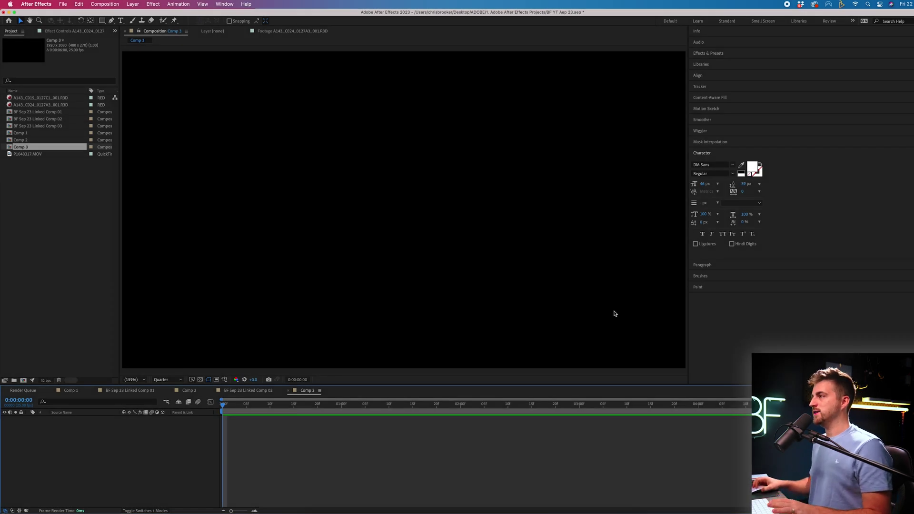
Step: Add a text layer reading BROOKER in the composition
left_click(121, 21)
left_click(257, 172)
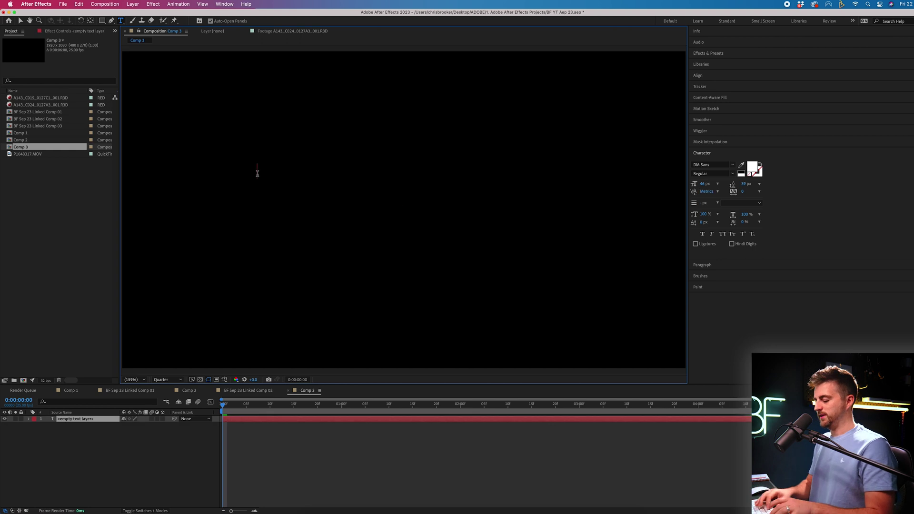
type("BROOKER")
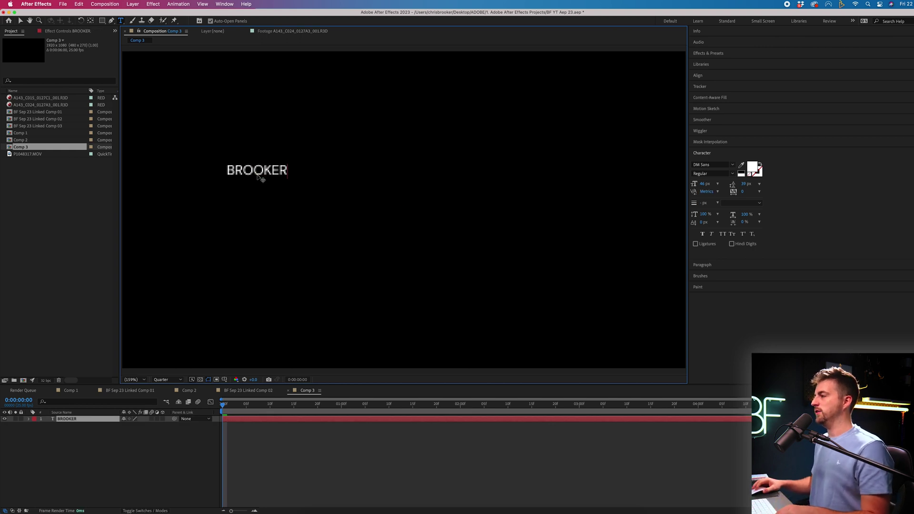
Step: Set BROOKER to Montserrat Black at about 156 px and move it toward the frame centre
key("super+a")
left_click(703, 164)
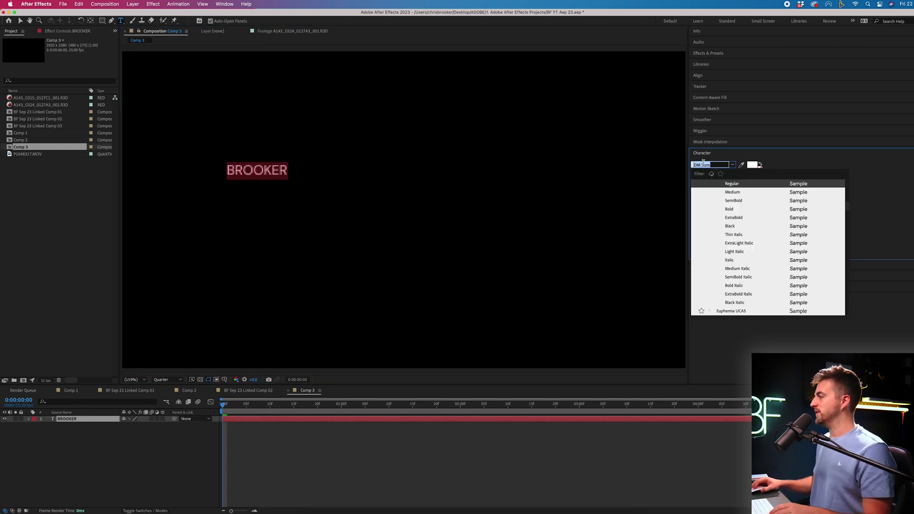
type("mont")
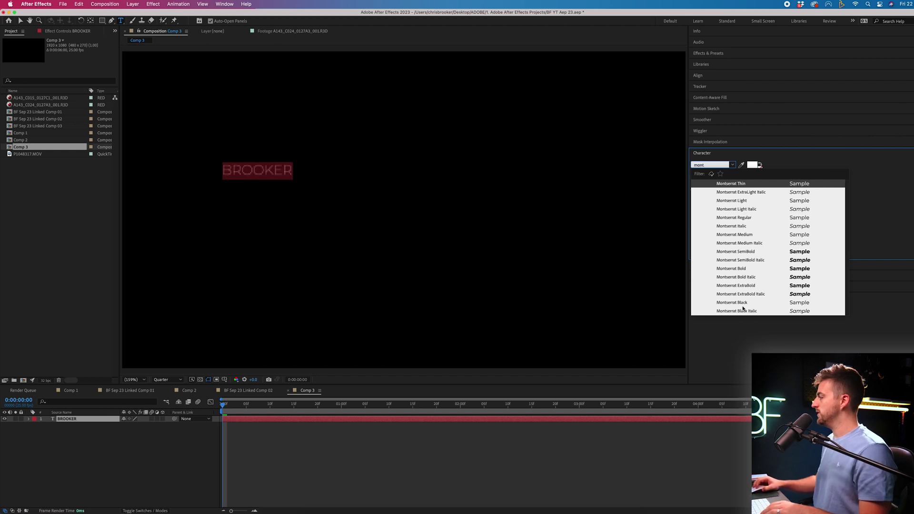
left_click(743, 305)
left_click_drag(708, 185, 1, 52)
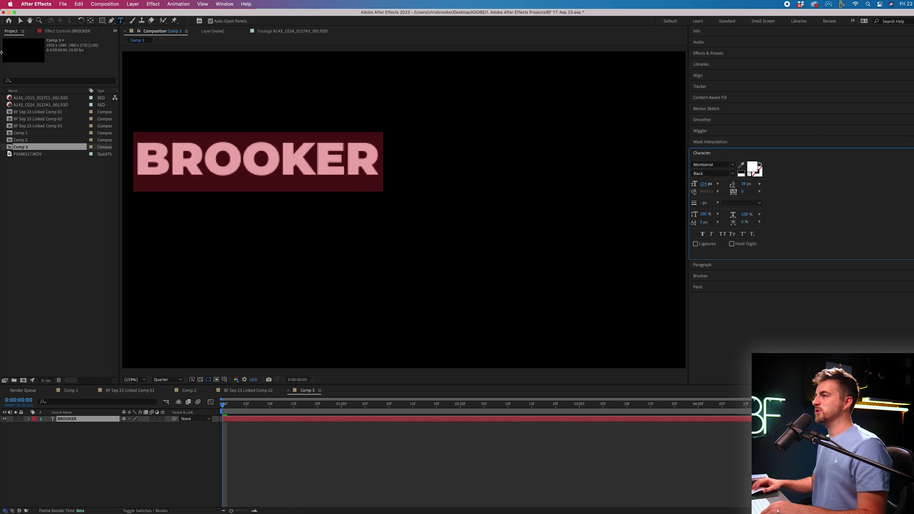
left_click(21, 21)
left_click_drag(348, 172, 450, 202)
Step: Set the viewer preview to Full resolution and centre BROOKER in the composition
left_click(167, 380)
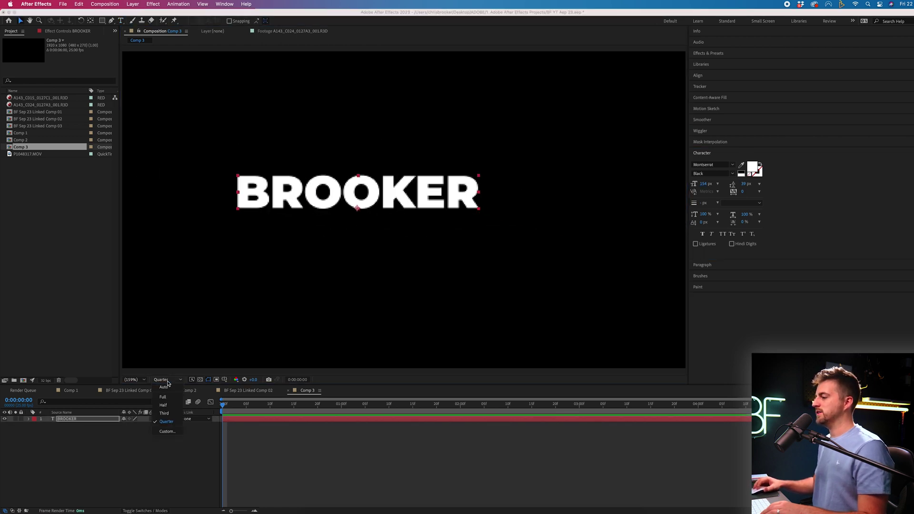
left_click(171, 402)
left_click_drag(366, 194, 394, 204)
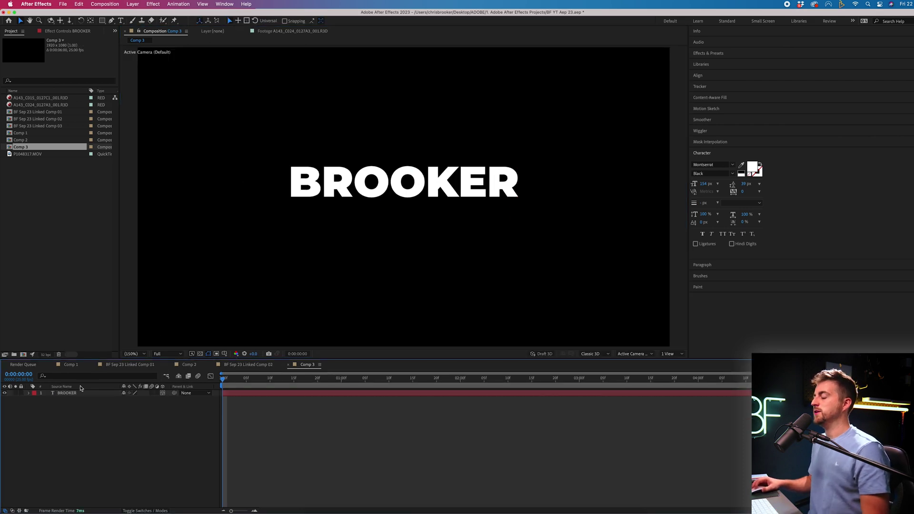
Step: From BROOKER's Geometry Options, change the composition's 3D renderer to Cinema 4D
left_click(75, 394)
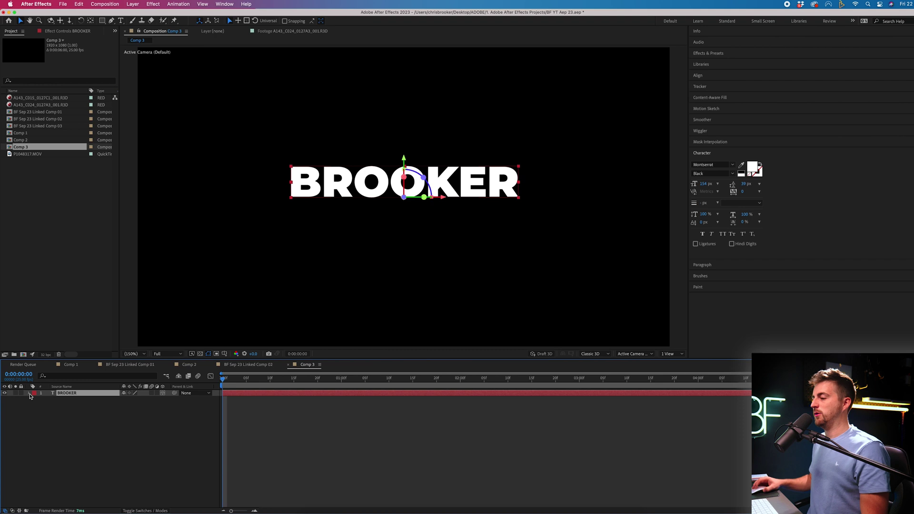
left_click(30, 395)
left_click(36, 400)
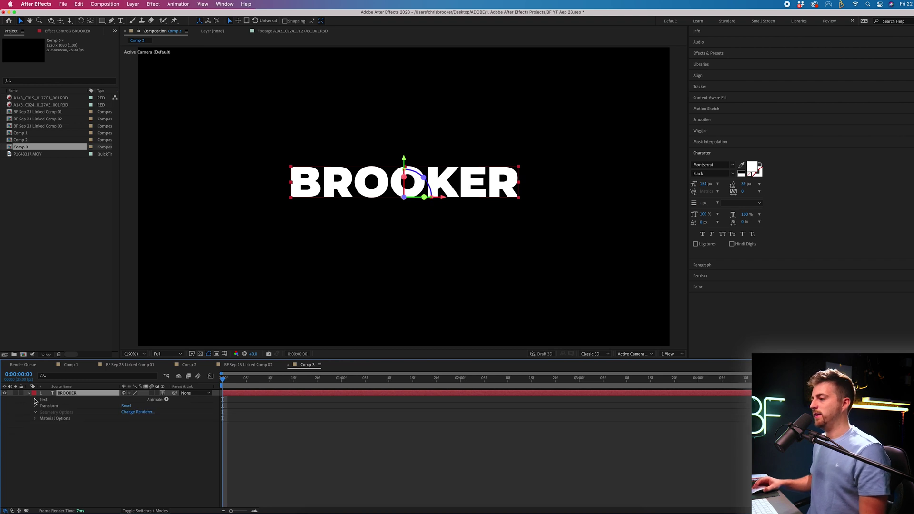
left_click(63, 412)
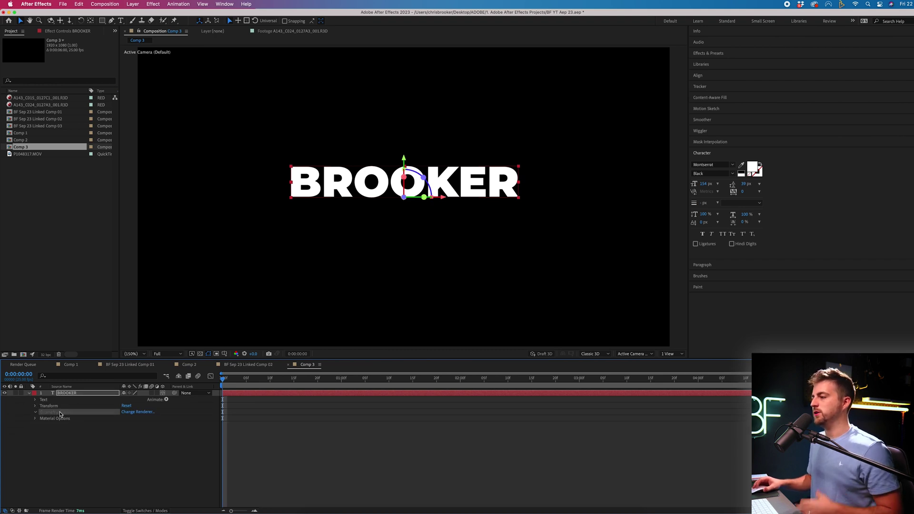
left_click(134, 413)
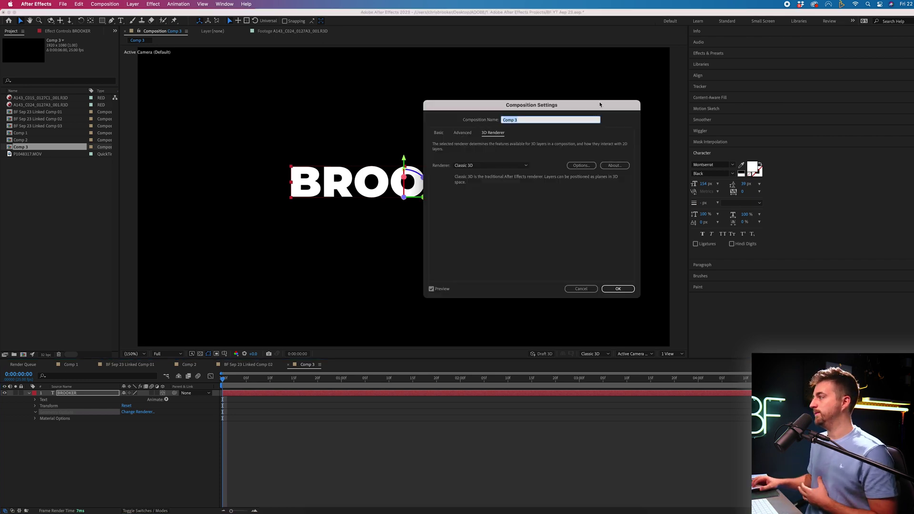
left_click(467, 173)
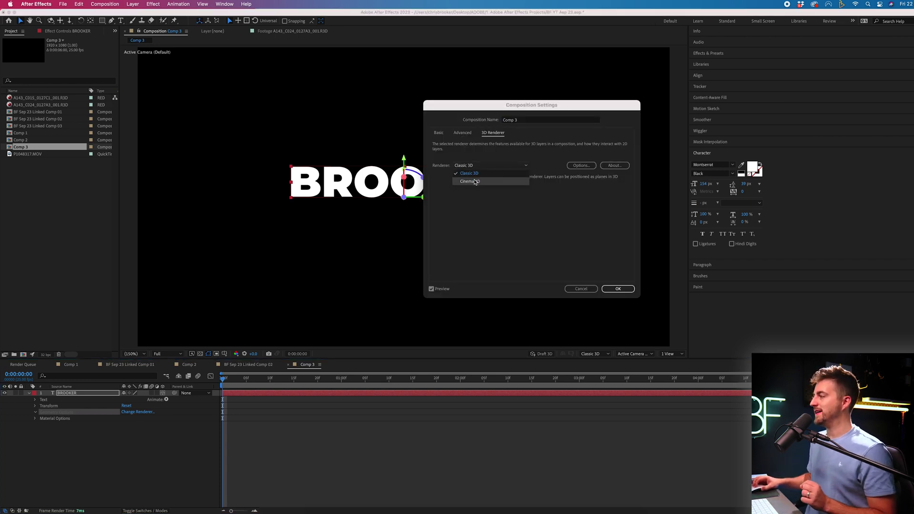
left_click(474, 180)
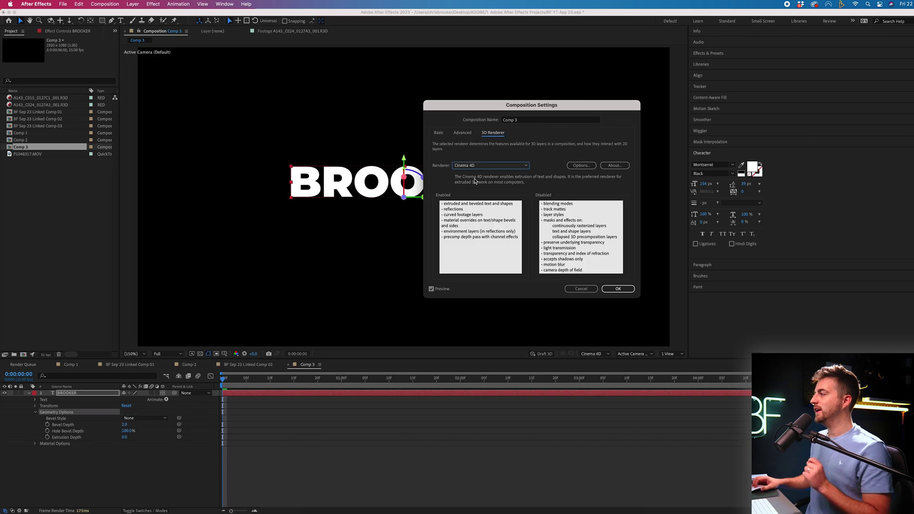
Step: Apply Cinema 4D, extrude the letters to depth 197, and add a Top view in 2 Views
left_click(617, 289)
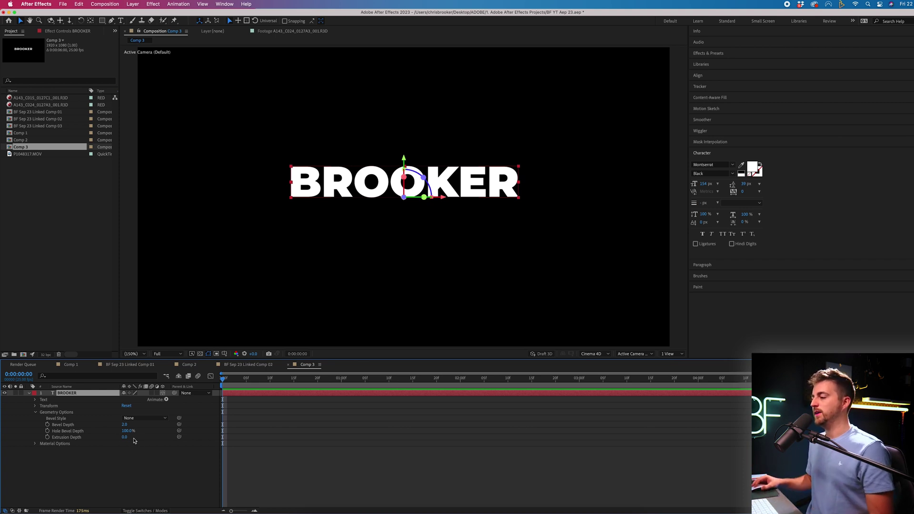
left_click_drag(126, 436, 193, 434)
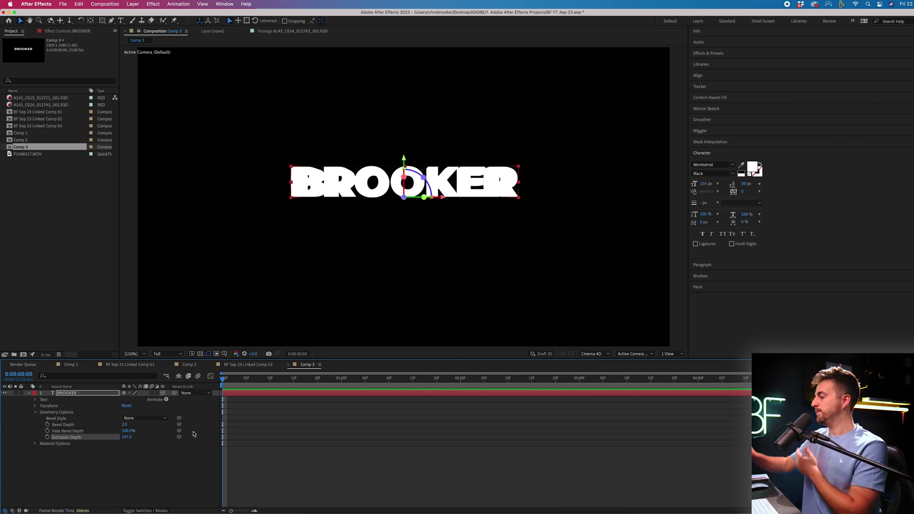
left_click(667, 354)
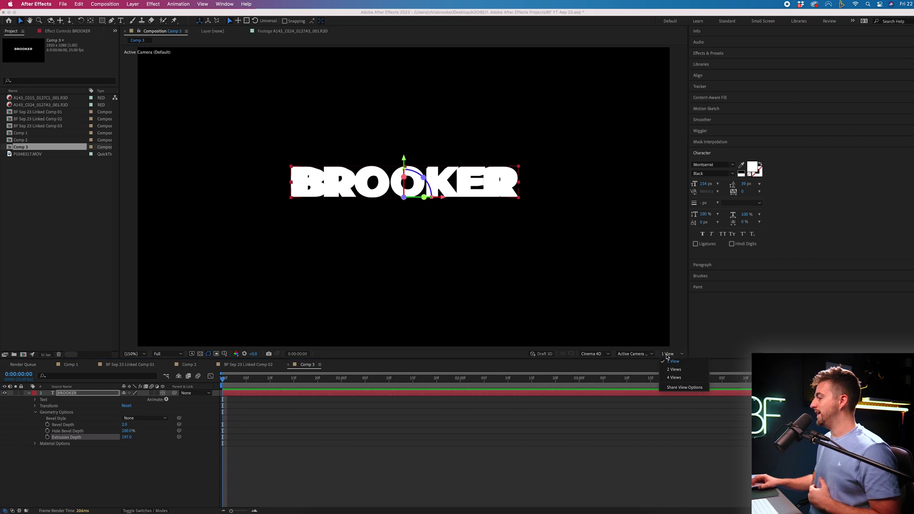
left_click(678, 373)
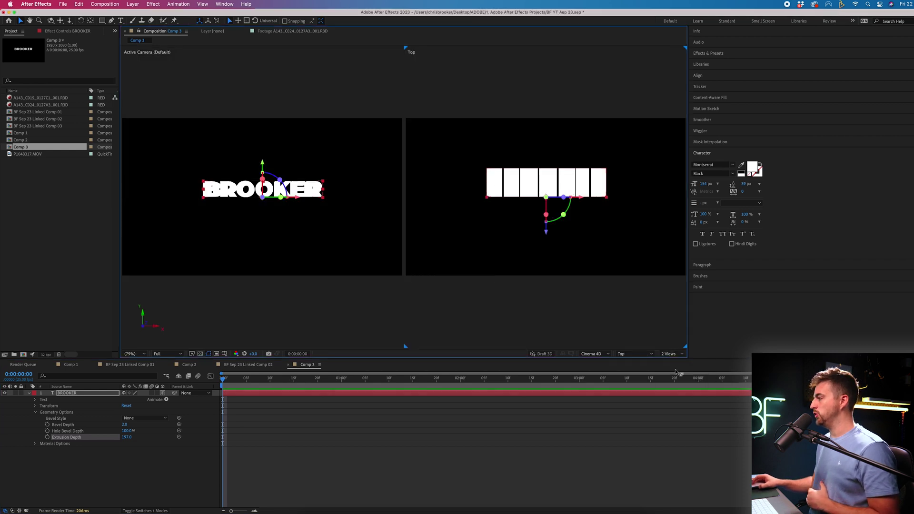
left_click(633, 353)
left_click(636, 402)
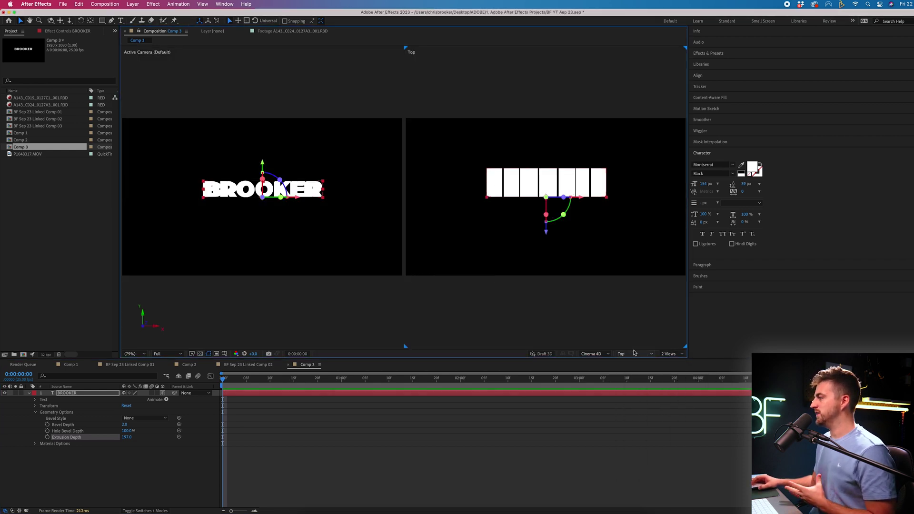
Step: Settle the extrusion depth at 111 and return the viewer to 1 View
left_click_drag(122, 434, 200, 436)
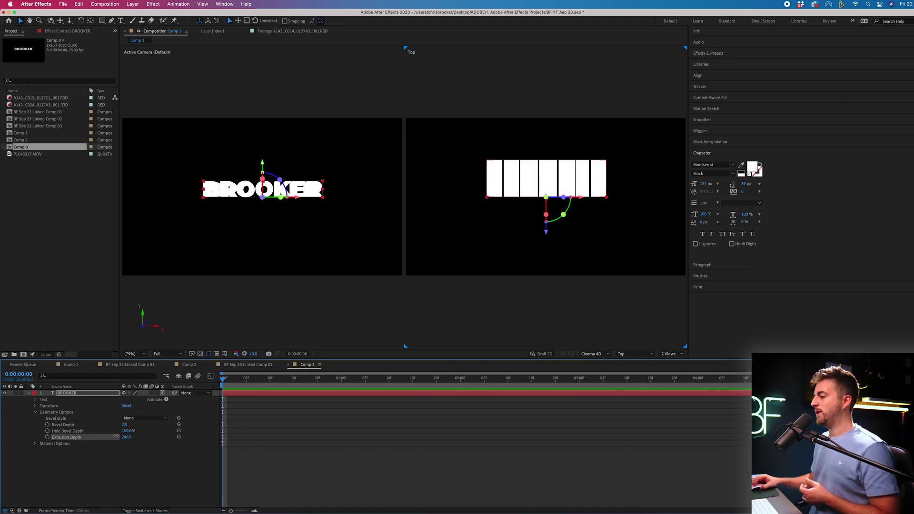
left_click_drag(116, 436, 69, 436)
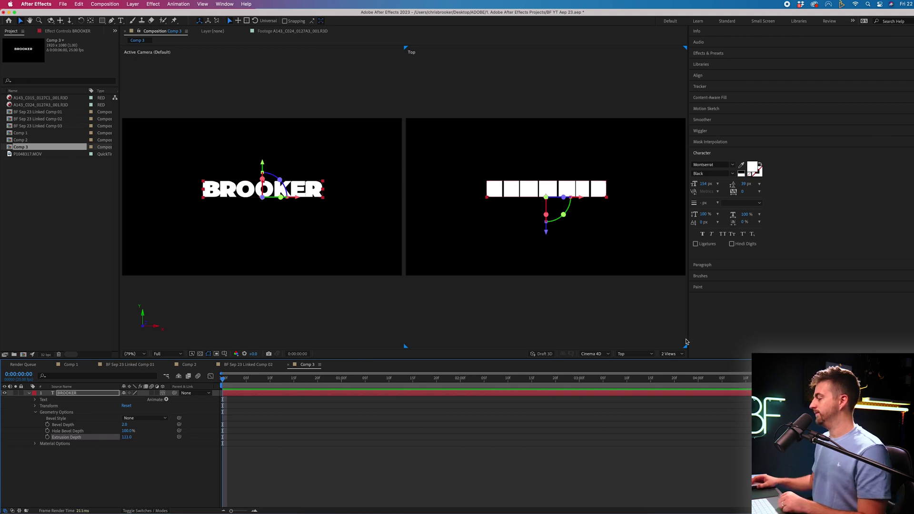
left_click(671, 353)
left_click(668, 360)
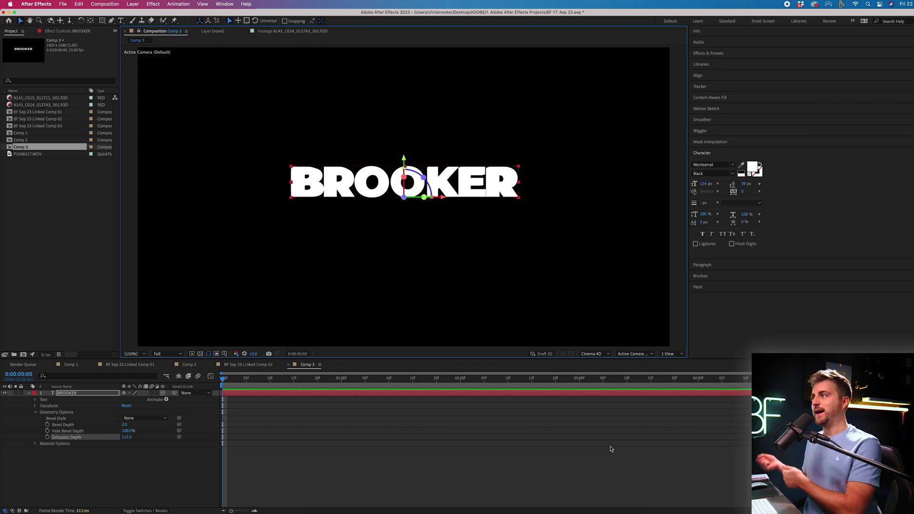
Step: Add a new camera layer named Camera 1 with default settings
left_click(133, 4)
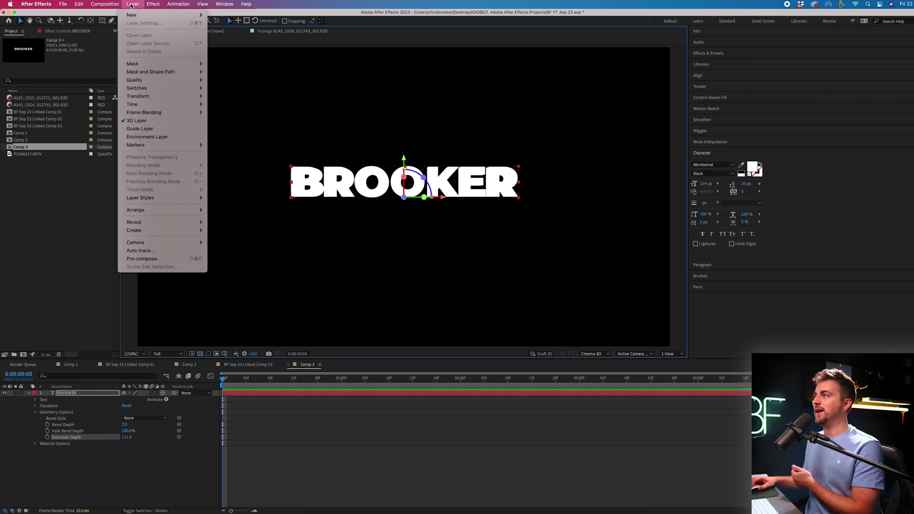
mouse_move(195, 15)
left_click(221, 42)
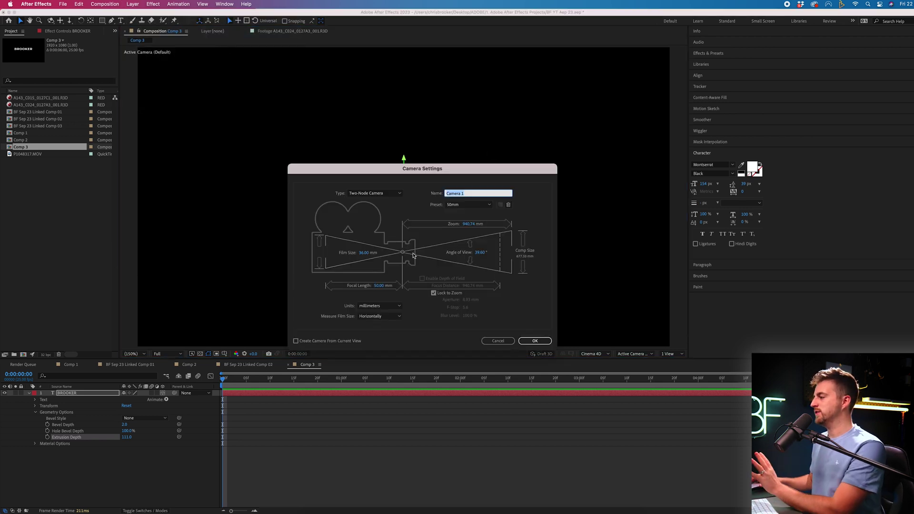
left_click(536, 340)
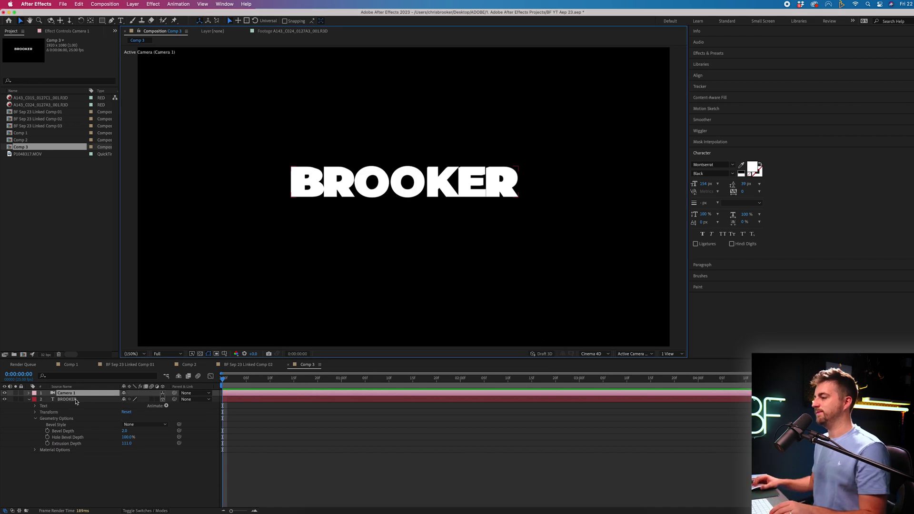
Step: Adjust Camera 1's position and tilt, moving it closer so BROOKER appears larger
left_click(29, 393)
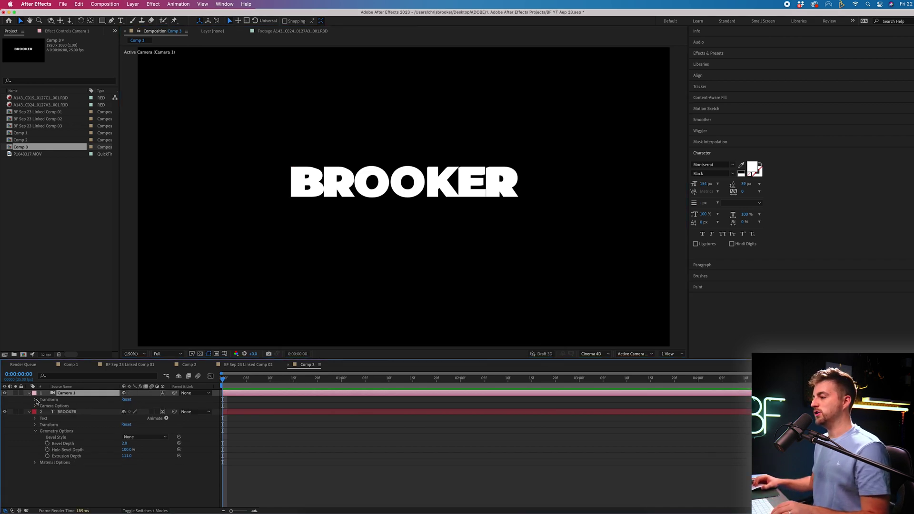
left_click(36, 399)
left_click(35, 444)
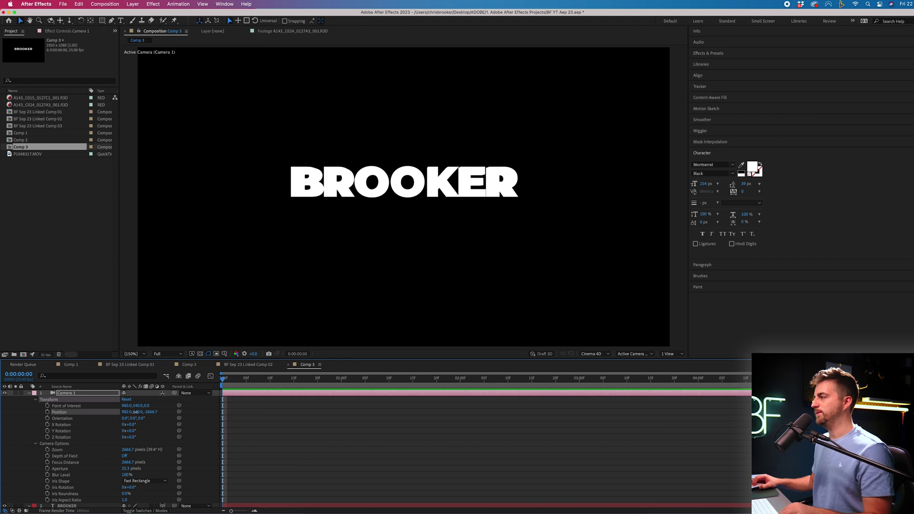
mouse_move(141, 413)
left_mouse_down()
mouse_move(123, 419)
mouse_move(191, 411)
mouse_move(157, 412)
left_mouse_up()
key("ctrl+z")
left_click_drag(129, 425, 142, 412)
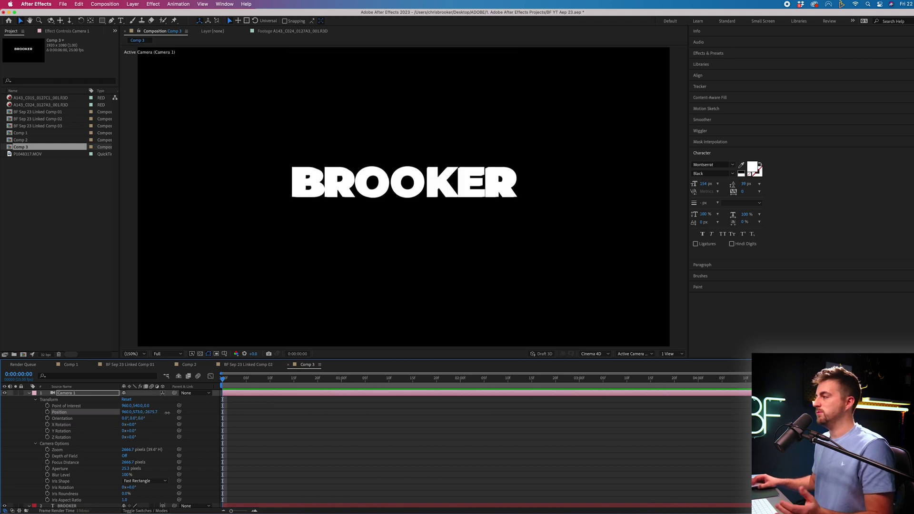
left_click_drag(150, 412, 295, 393)
Step: Give BROOKER a -2° Y Rotation and lower its Position Y from 540 to 572
left_click(29, 393)
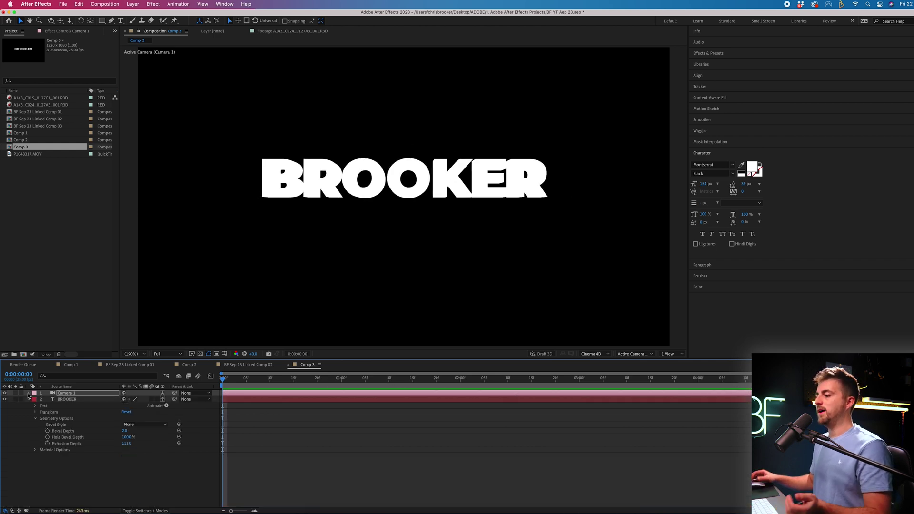
left_click(69, 399)
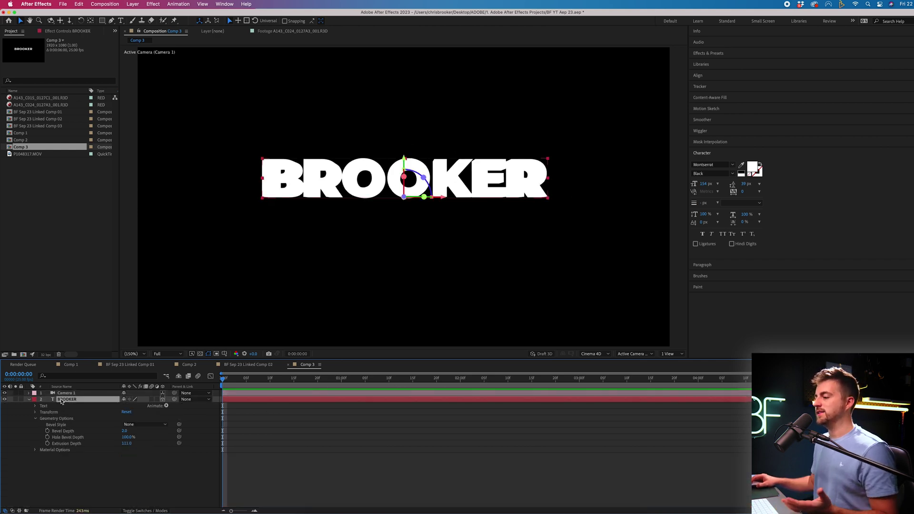
left_click(35, 413)
left_click(59, 425)
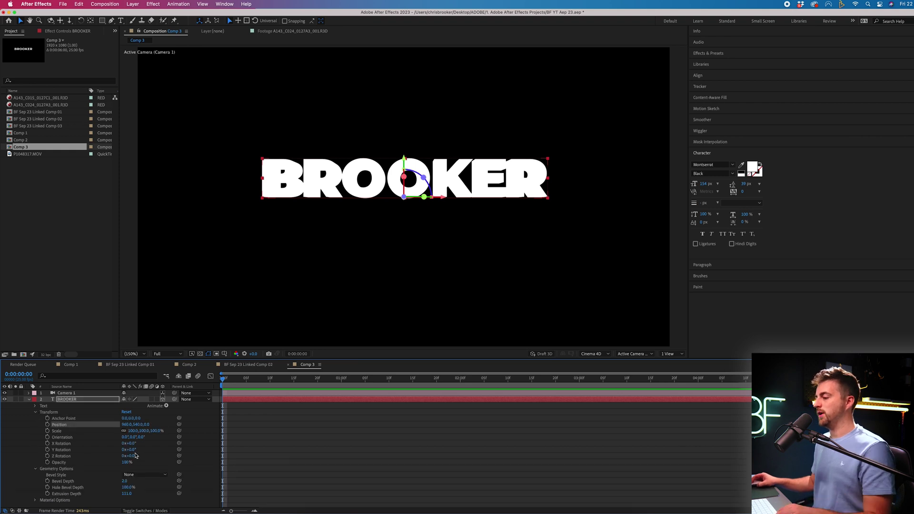
mouse_move(129, 449)
left_mouse_down()
mouse_move(101, 447)
mouse_move(156, 445)
mouse_move(128, 445)
left_mouse_up()
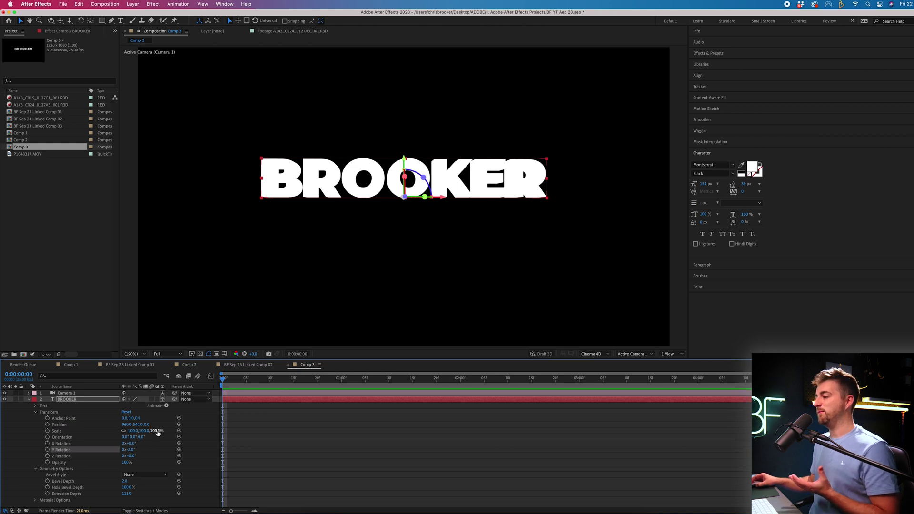
left_click_drag(135, 424, 147, 425)
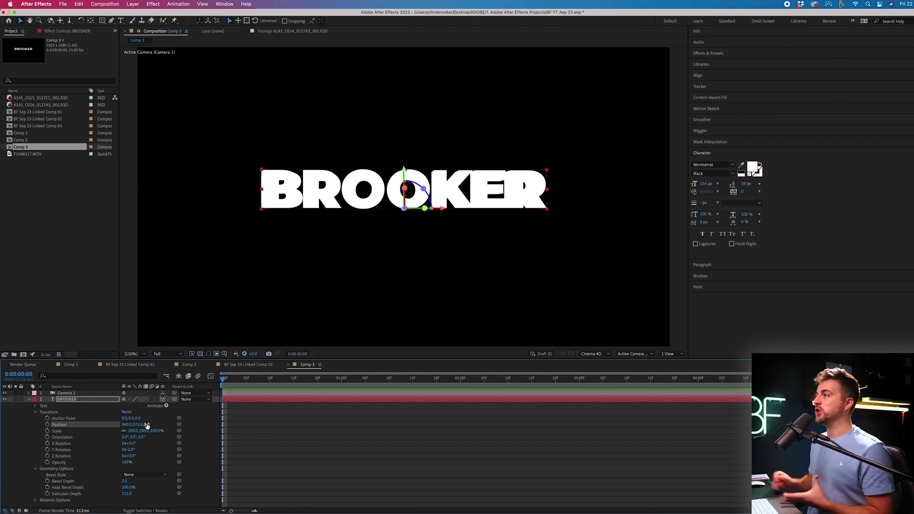
Step: Add Point Light 1 as a blue point light at 131% intensity
left_click(137, 4)
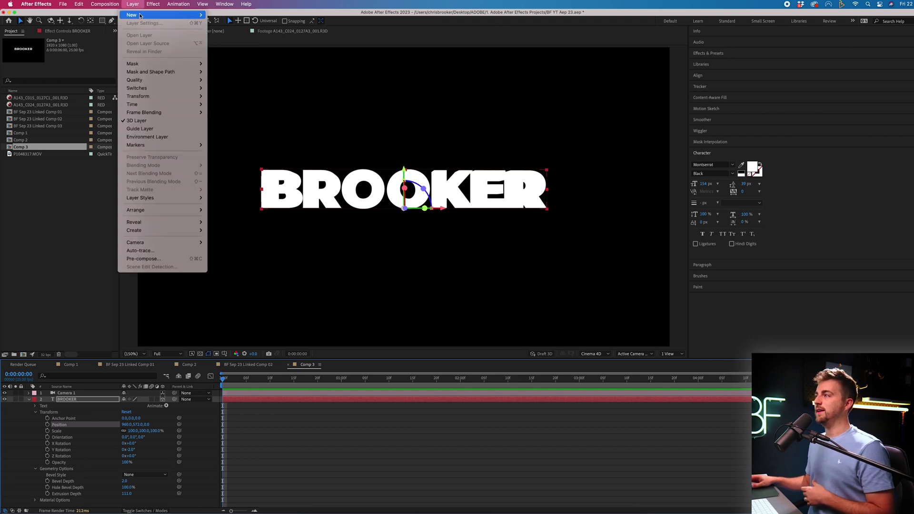
mouse_move(190, 15)
left_click(239, 30)
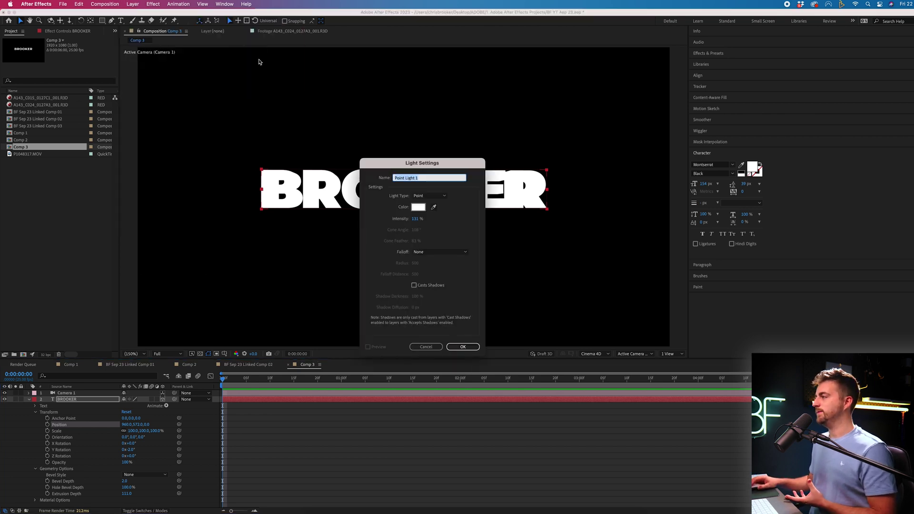
left_click(418, 197)
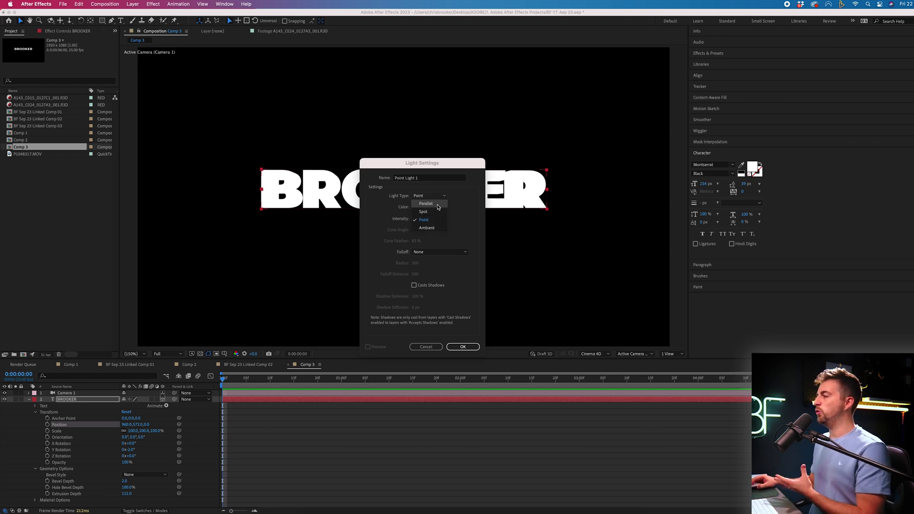
left_click(432, 220)
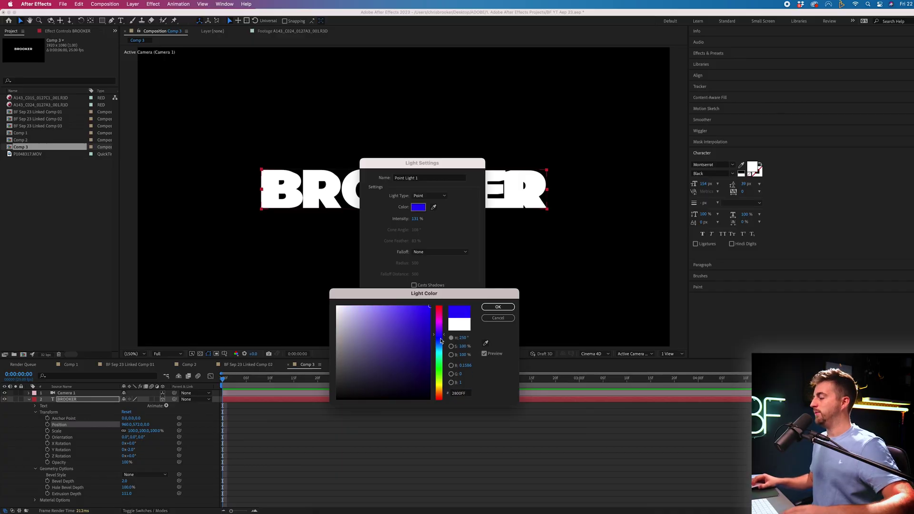
left_click(500, 308)
left_click(462, 347)
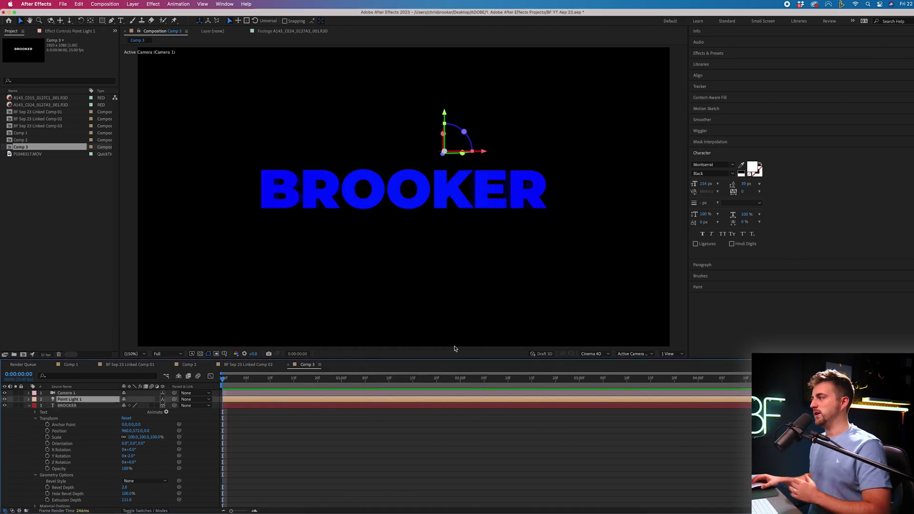
Step: Shift the blue light horizontally by scrubbing its Position X
left_click(29, 400)
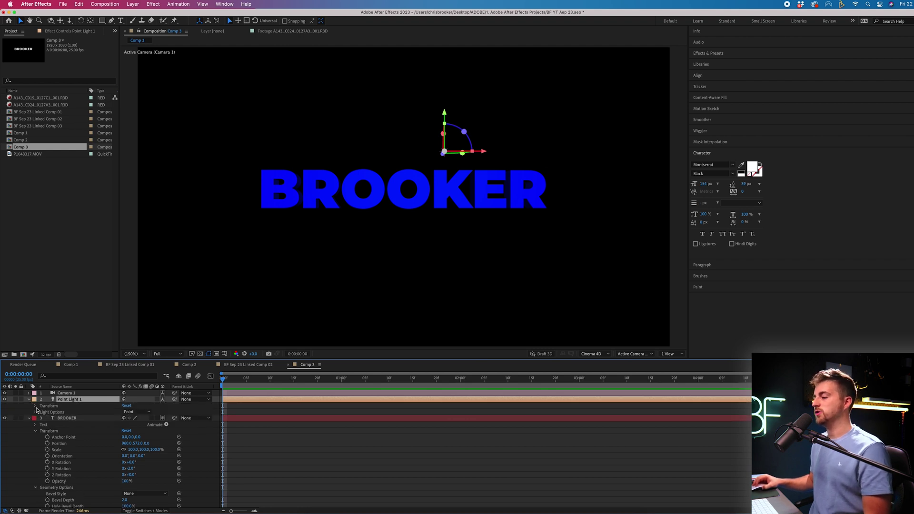
left_click(35, 406)
left_click(67, 414)
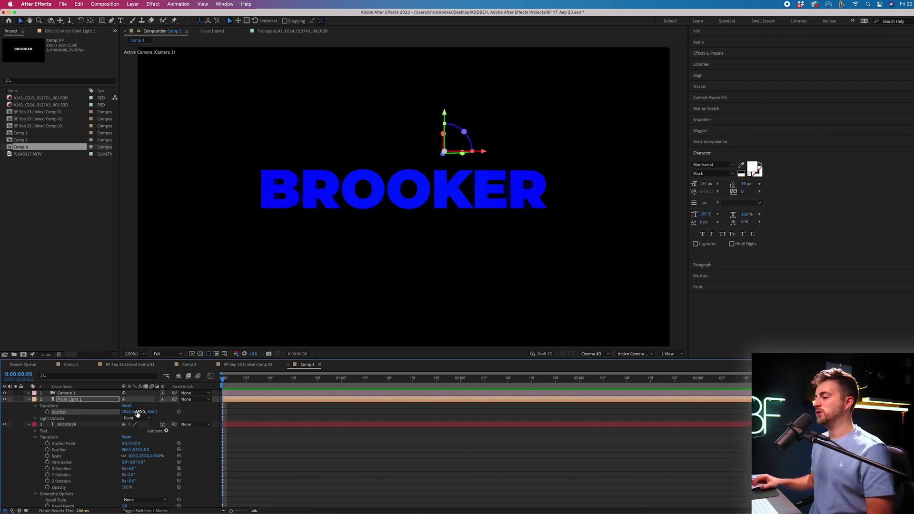
left_click_drag(151, 412, 267, 395)
Step: Switch to 2 Views and move the blue light back behind BROOKER
left_click(671, 354)
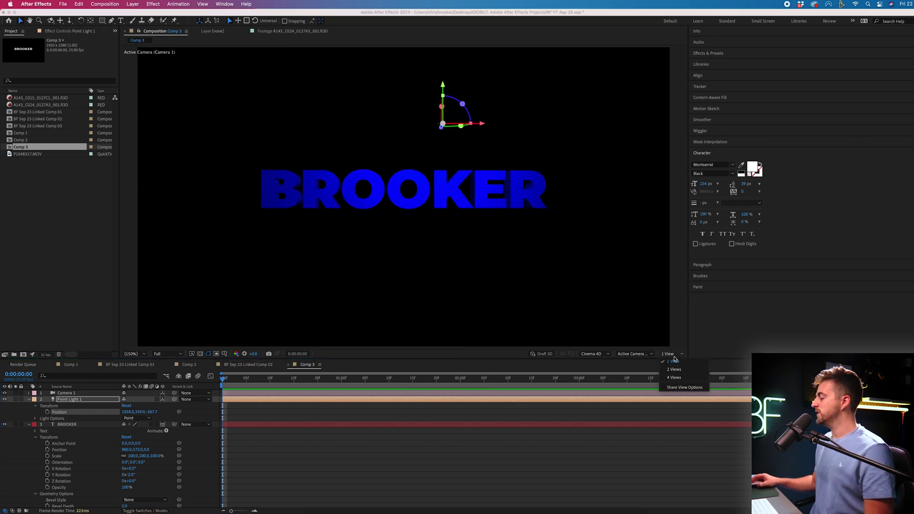
left_click(674, 369)
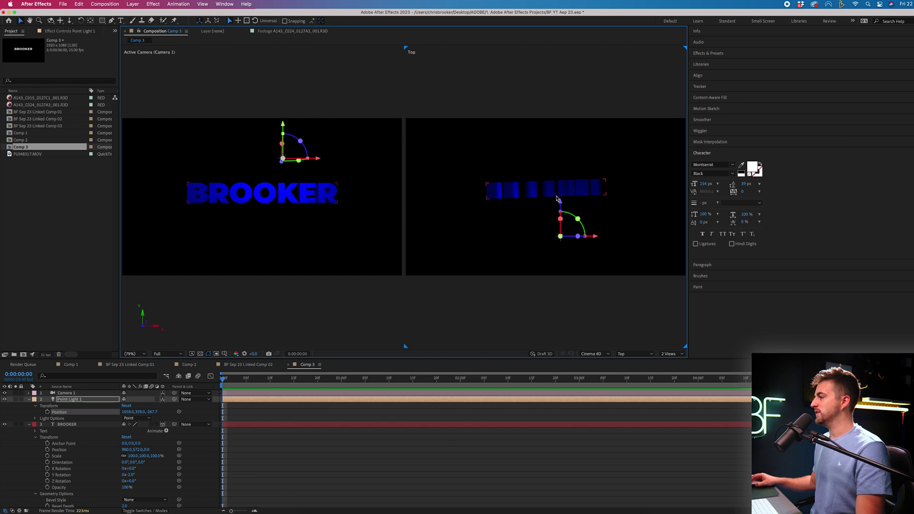
left_click_drag(153, 415, 343, 408)
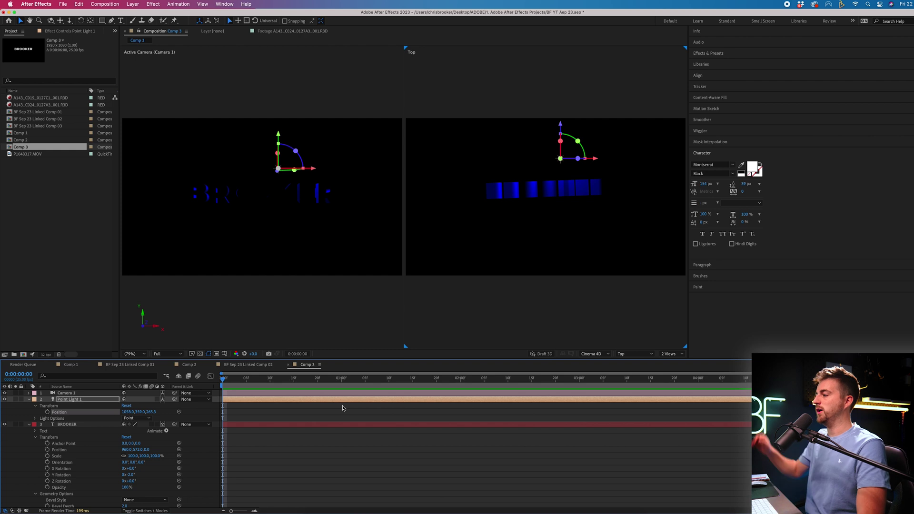
left_click_drag(278, 169, 278, 173)
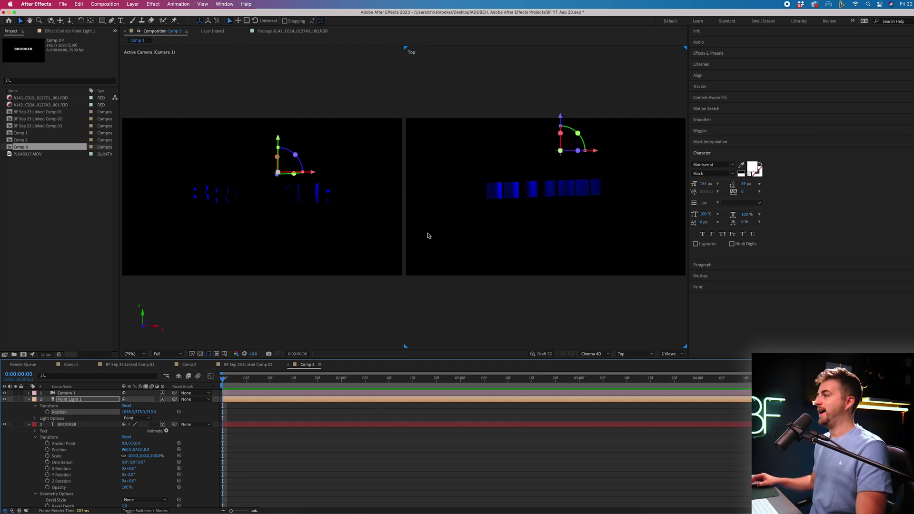
left_click(133, 4)
Step: Add Point Light 2 coloured magenta at 131% intensity
mouse_move(143, 15)
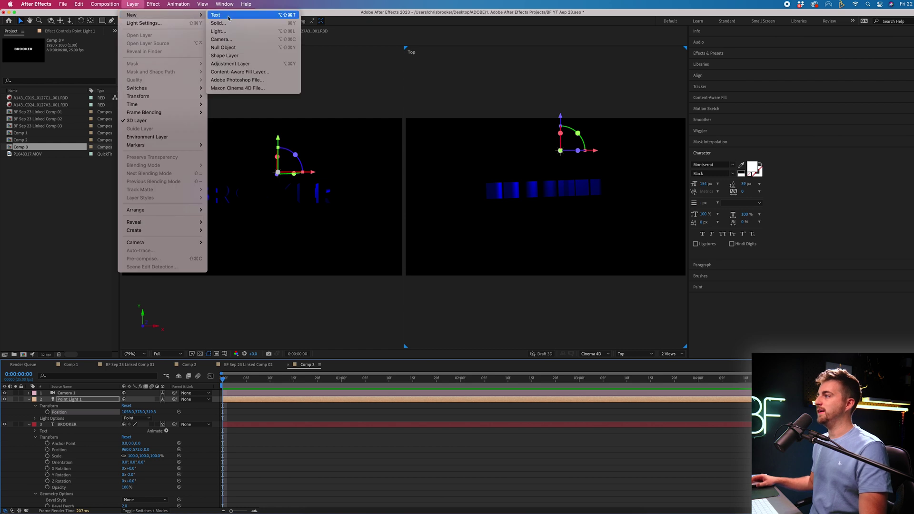
left_click(219, 31)
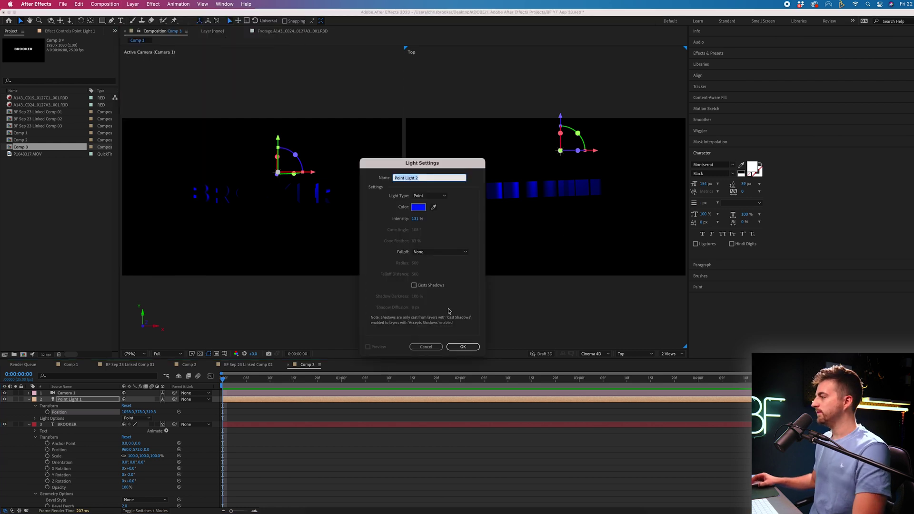
left_click(418, 207)
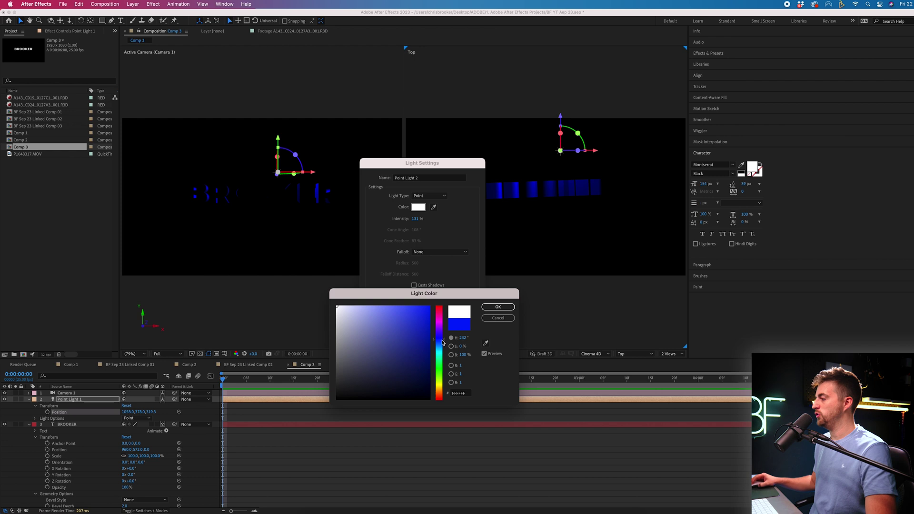
left_click_drag(443, 342, 442, 326)
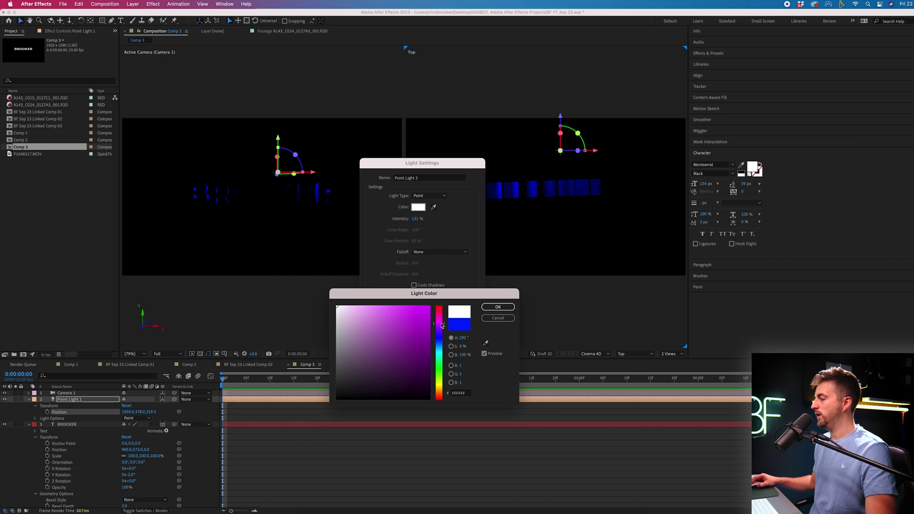
left_click(495, 307)
left_click(463, 348)
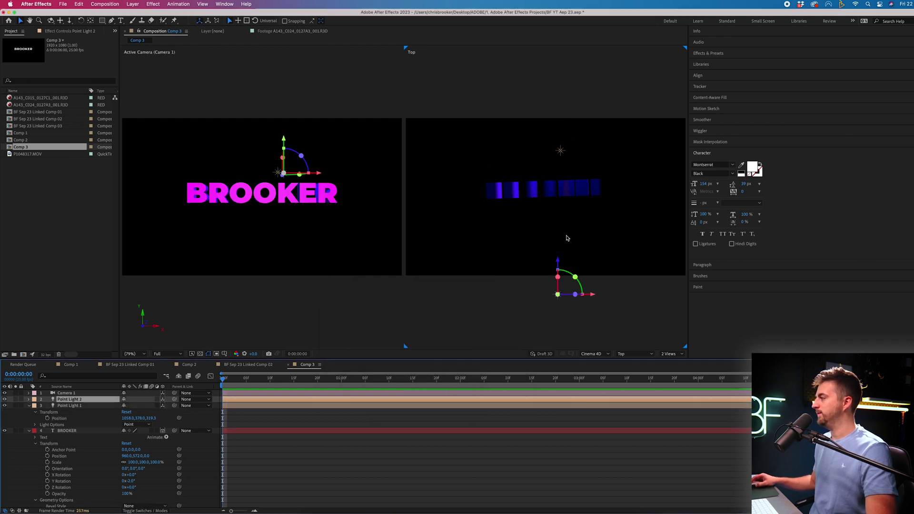
Step: Move Point Light 2 left to X 673, adjust its depth, and return to 1 View
left_click(29, 399)
left_click(35, 406)
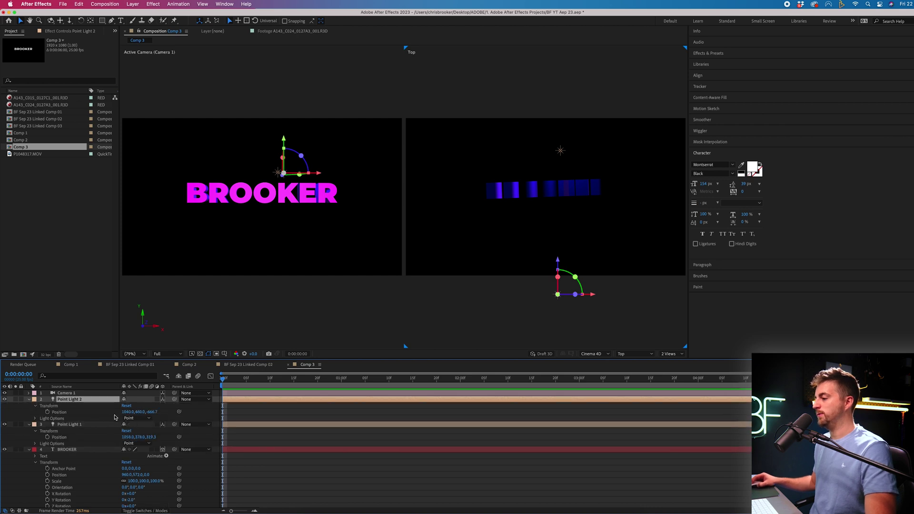
left_click_drag(127, 412, 59, 414)
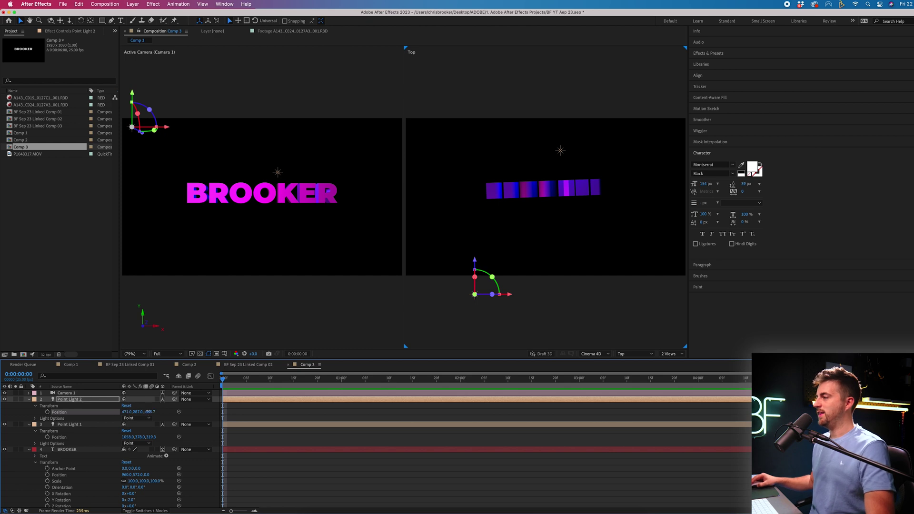
left_click_drag(148, 412, 334, 391)
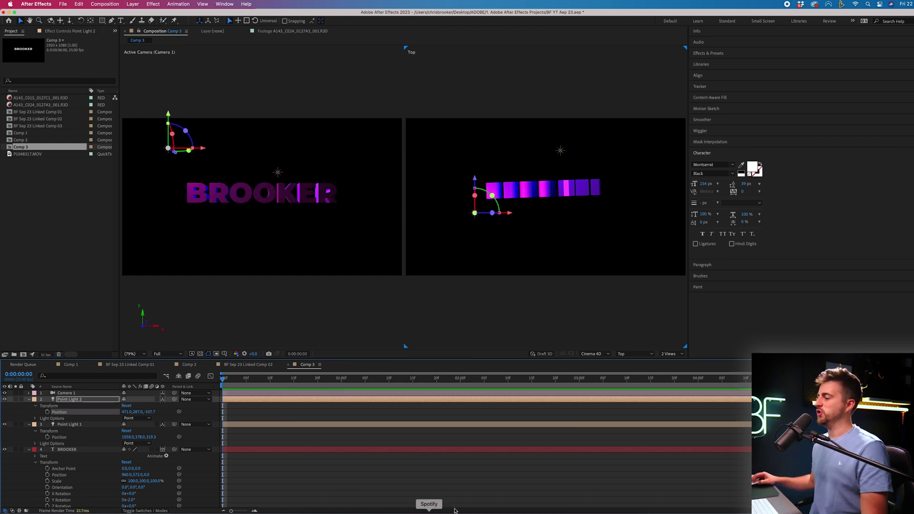
left_click(669, 354)
left_click(672, 361)
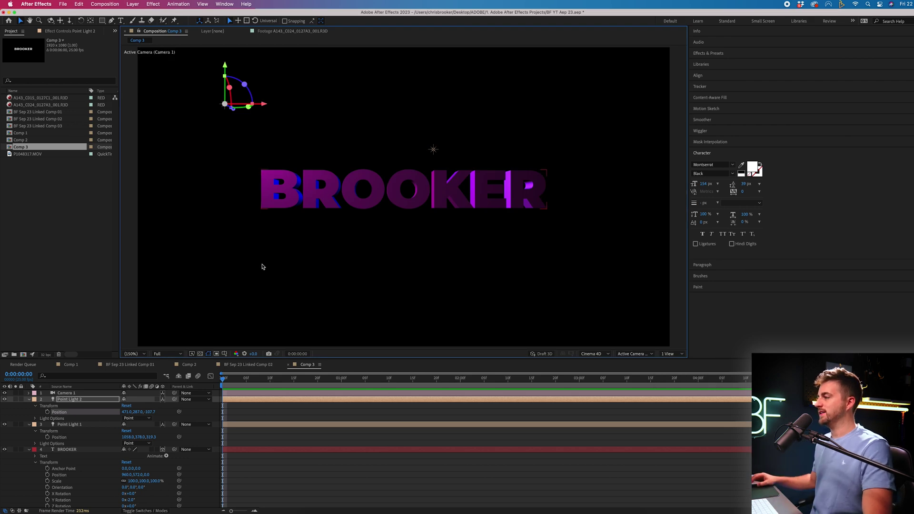
Step: Bring the magenta light forward to Z -264.7 and rotate BROOKER to 41° Y Rotation
left_click_drag(151, 411, 94, 412)
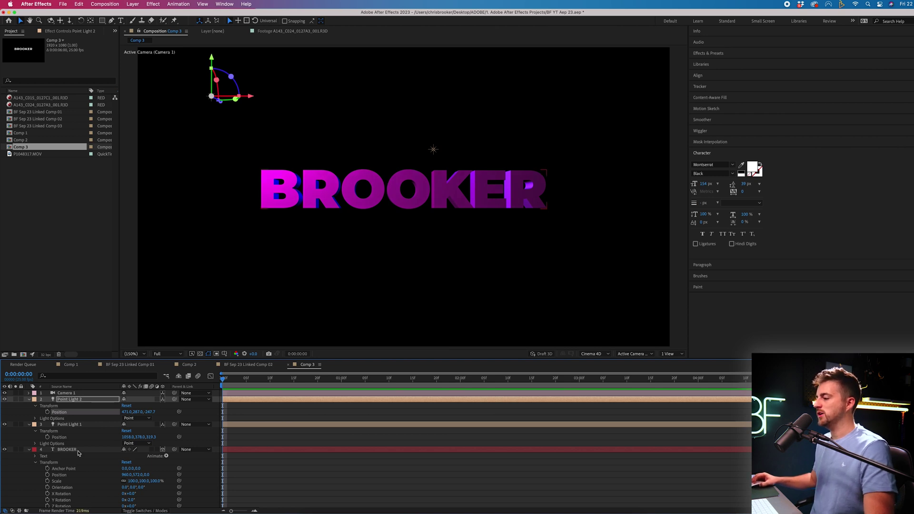
key("super+Down")
mouse_move(133, 500)
left_mouse_down()
mouse_move(145, 498)
mouse_move(112, 494)
mouse_move(135, 493)
left_mouse_up()
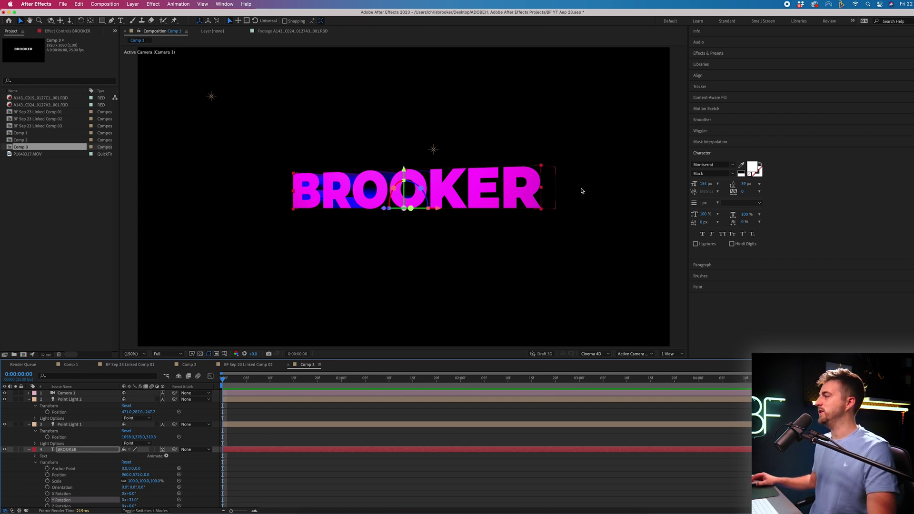
Step: Add a new point light, Point Light 3, with a pink colour
left_click(133, 3)
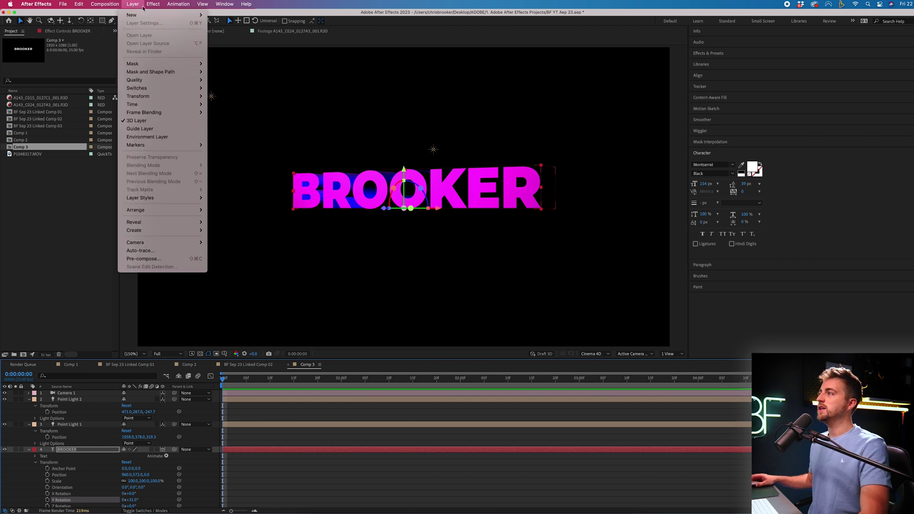
mouse_move(181, 15)
left_click(222, 31)
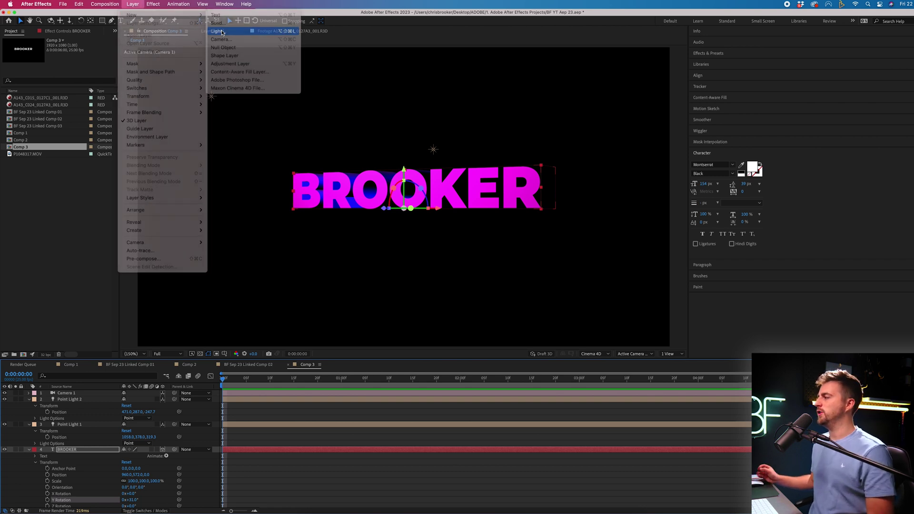
left_click(417, 206)
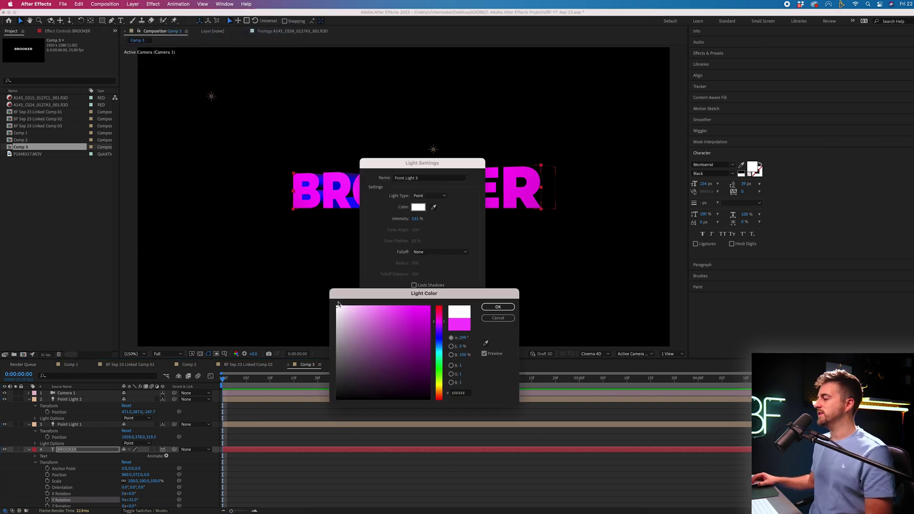
left_click(497, 306)
left_click(463, 348)
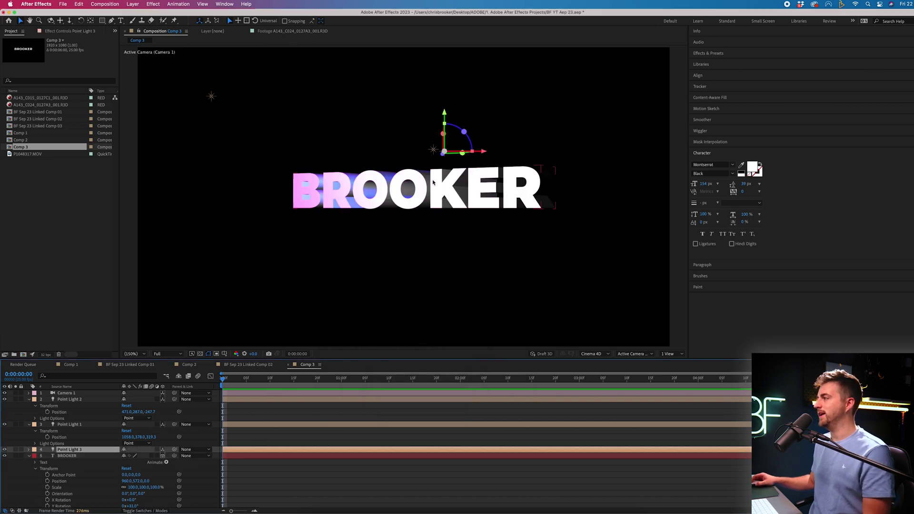
Step: Shift Point Light 3's Position X sideways so the light tints the BROOKER text
left_click(29, 450)
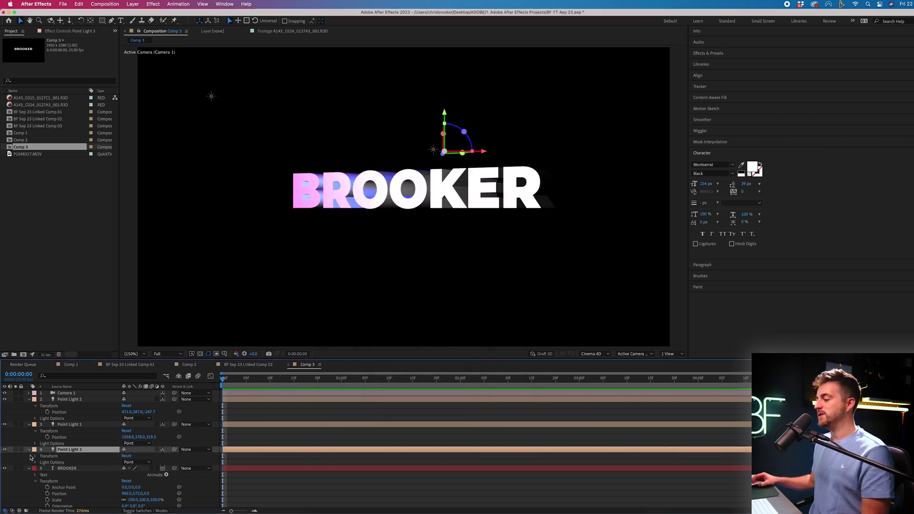
left_click(34, 456)
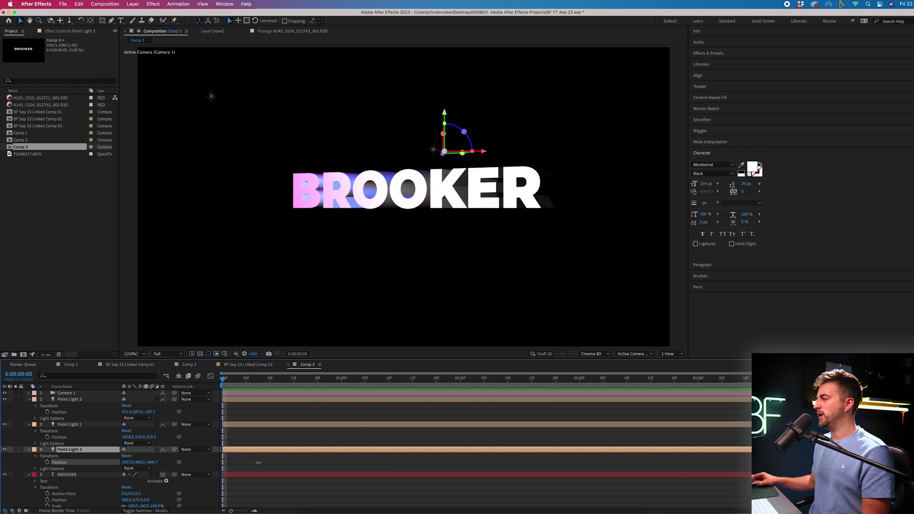
left_click_drag(444, 458, 309, 443)
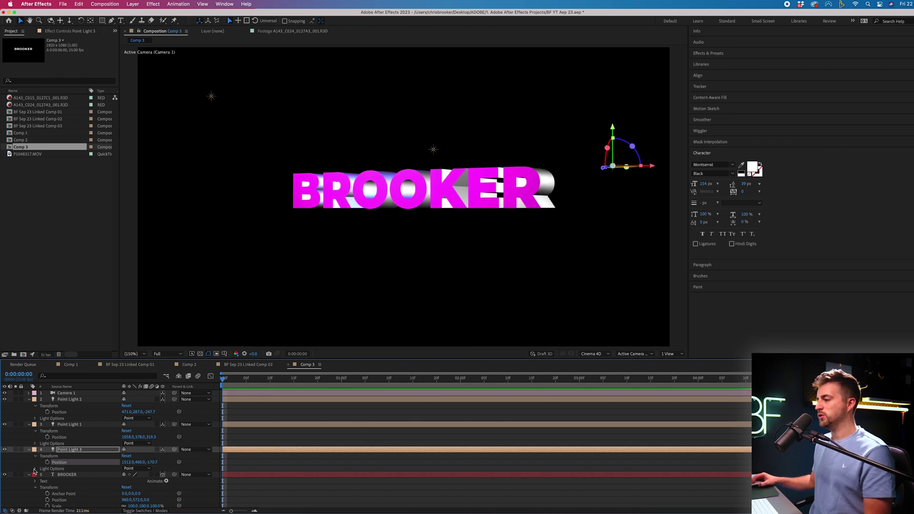
Step: Dim Point Light 3's intensity to about 20%
left_click(35, 469)
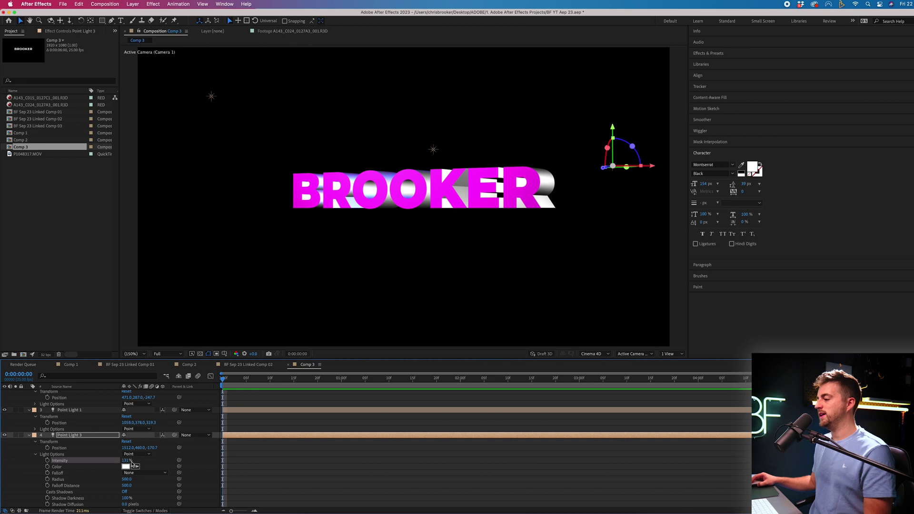
left_click_drag(105, 462, 87, 461)
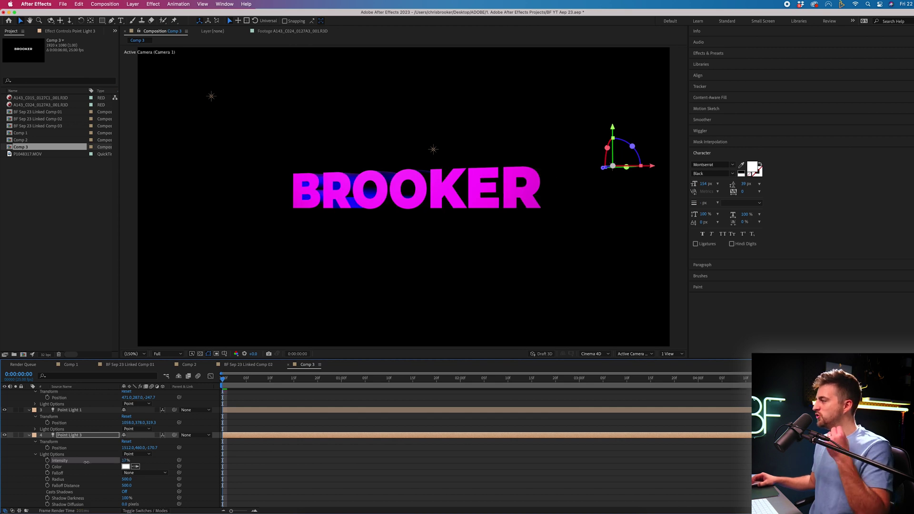
left_click_drag(90, 461, 90, 462)
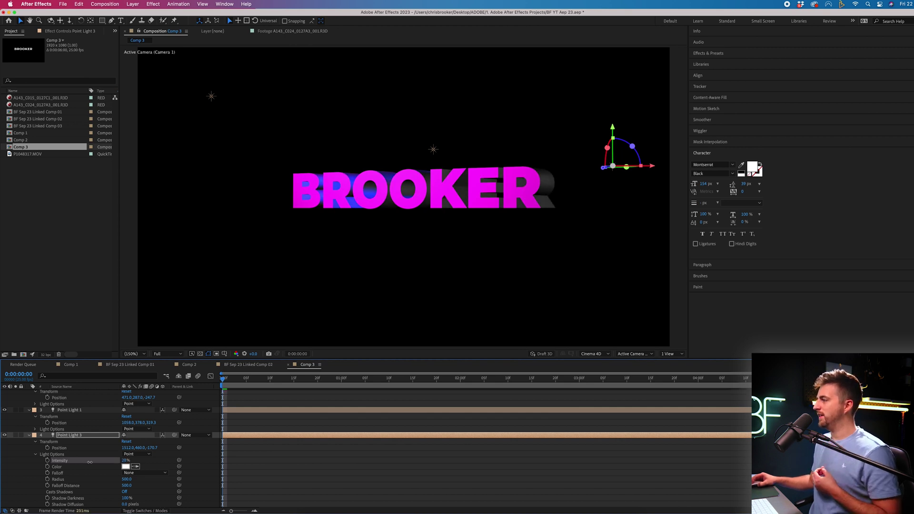
Step: Change Point Light 3's colour to orange (FF6500)
left_click(125, 467)
left_click_drag(439, 369, 440, 396)
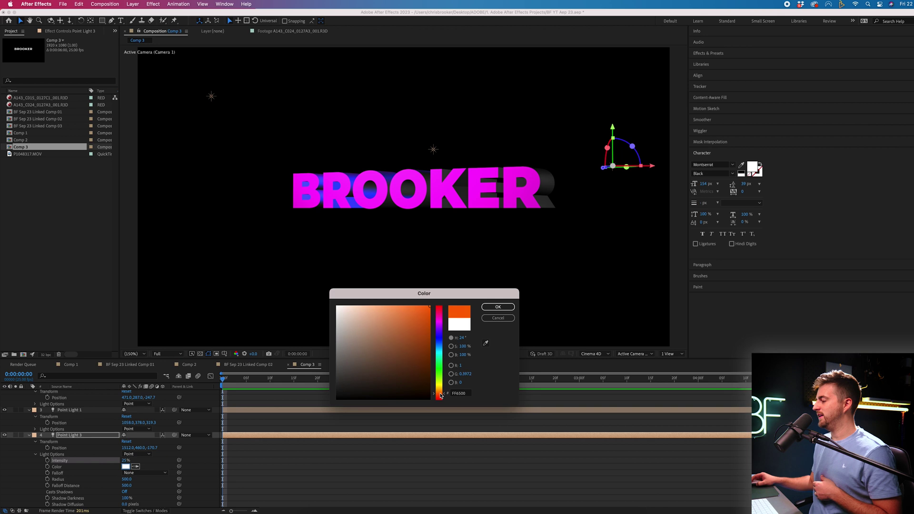
left_click(497, 308)
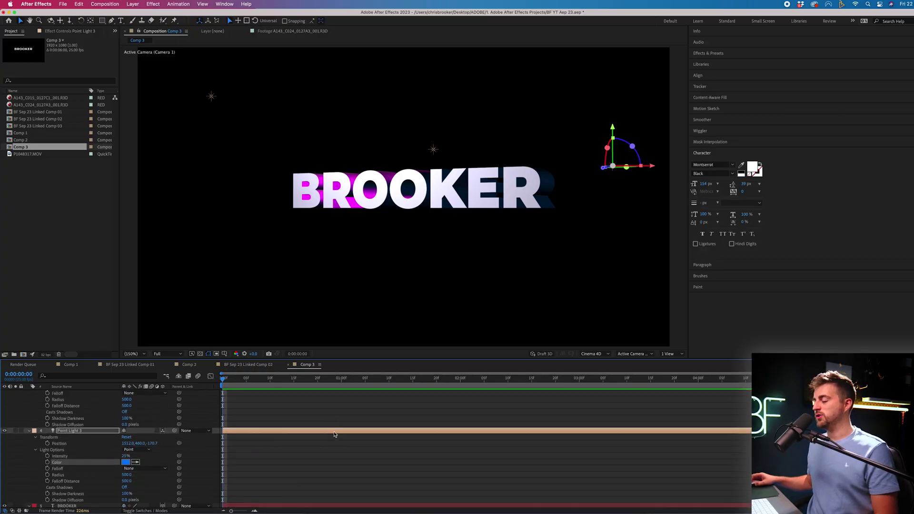
Step: Keyframe BROOKER's Y Rotation from −19° at the start to 22° at 0:00:04:11
scroll(90, 404, "down", 5)
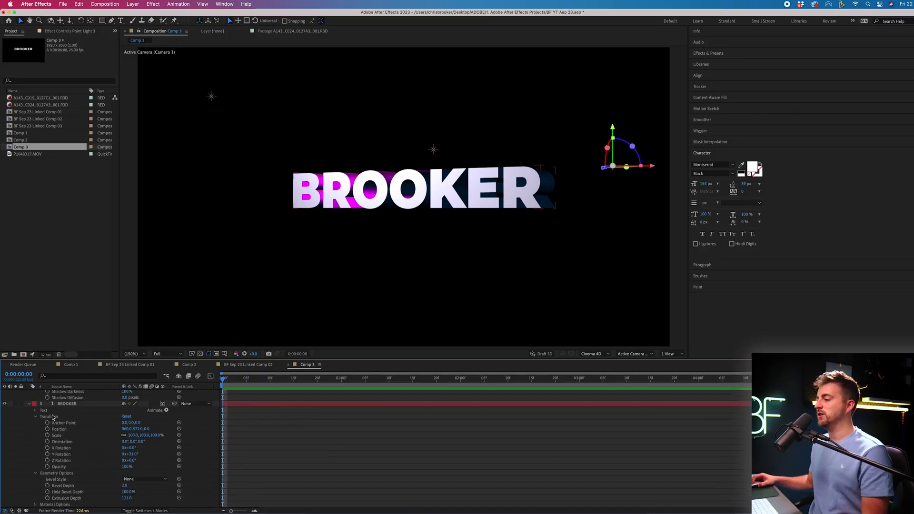
left_click(53, 417)
left_click_drag(128, 430, 111, 455)
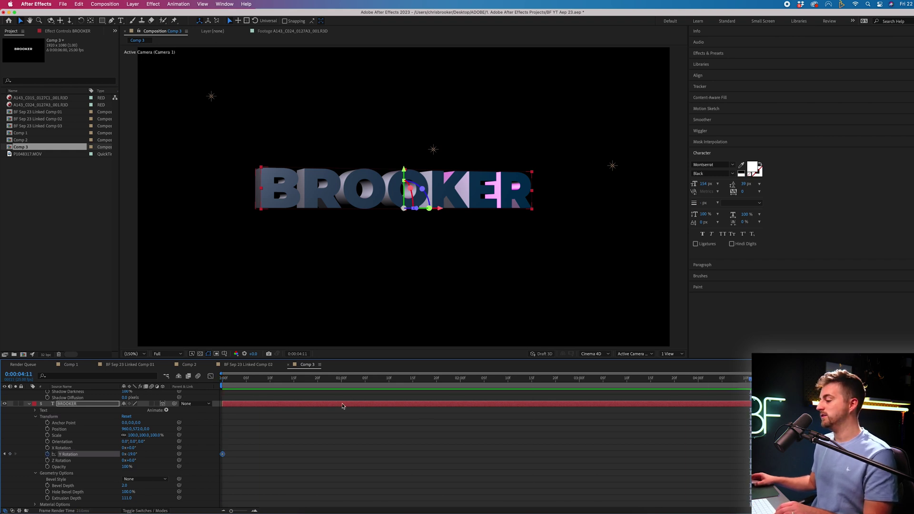
left_click_drag(151, 454, 152, 464)
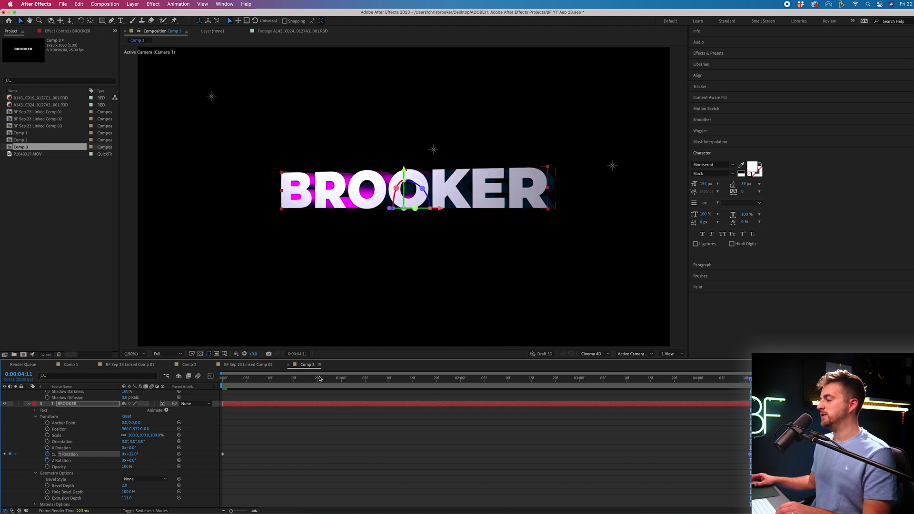
key("Home")
scroll(48, 397, "up", 10)
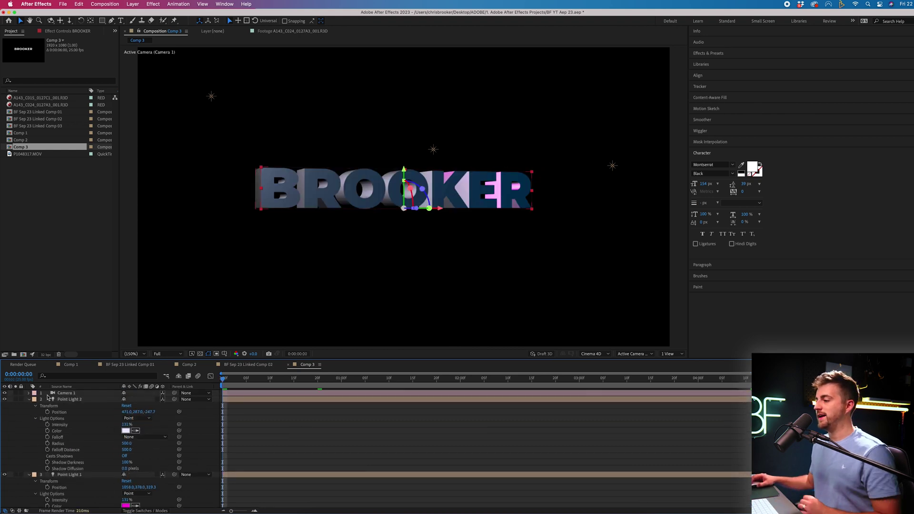
Step: Keyframe Camera 1's Position, pushing Z in to about -1112.7 at 0:00:03:21
left_click(29, 394)
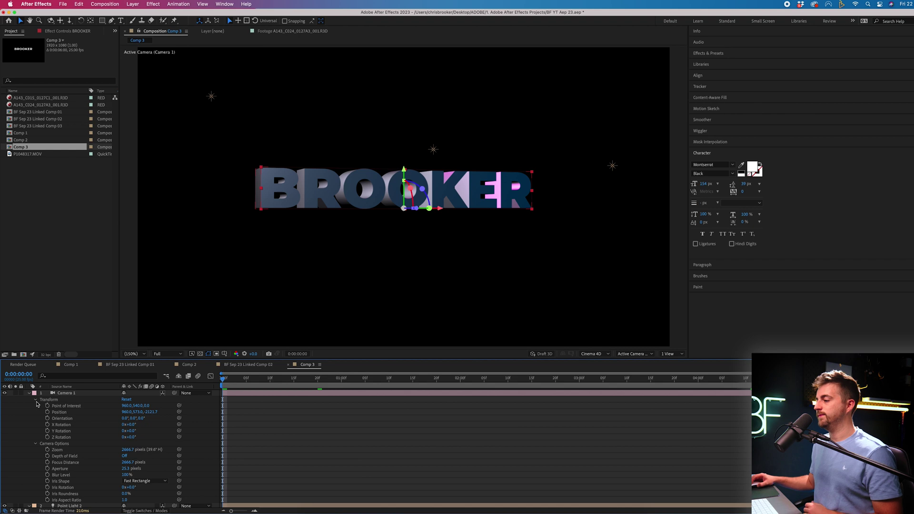
left_click(65, 413)
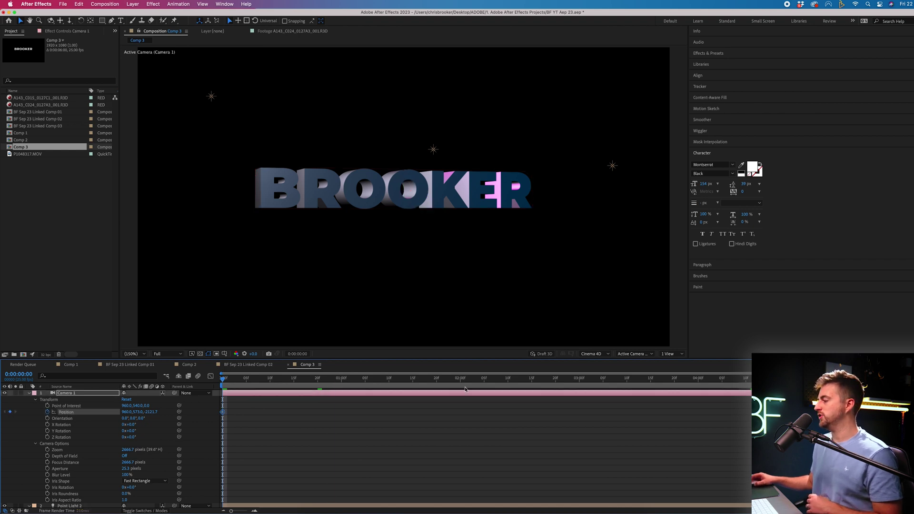
left_click_drag(717, 378, 679, 378)
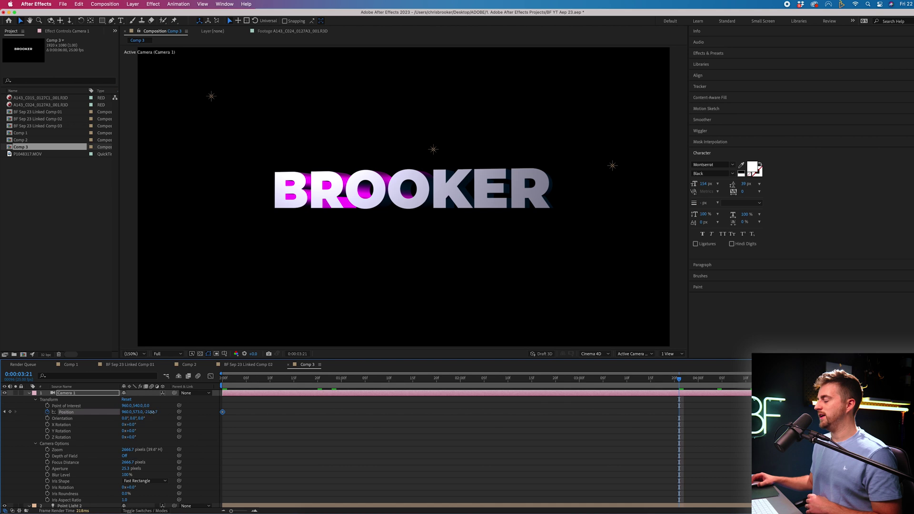
left_click_drag(152, 412, 495, 383)
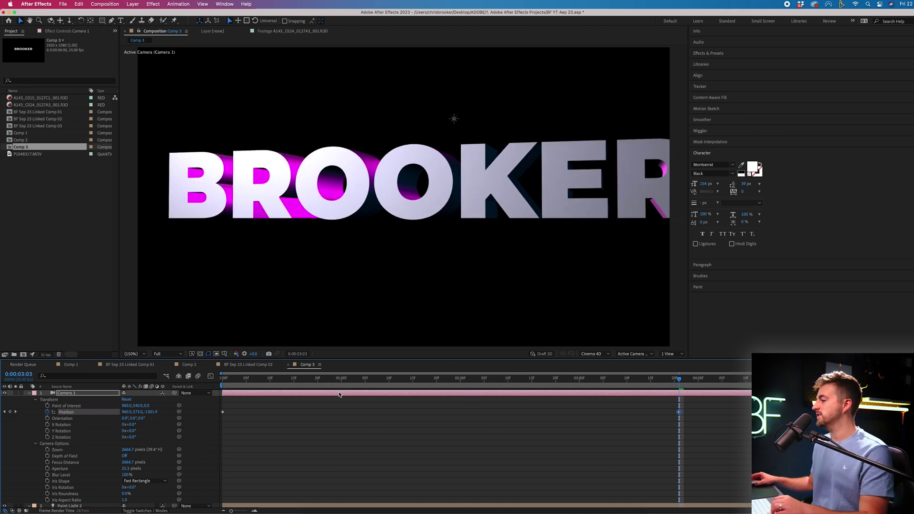
Step: Preview the camera push-in animation twice from the start
key("Home")
key("space")
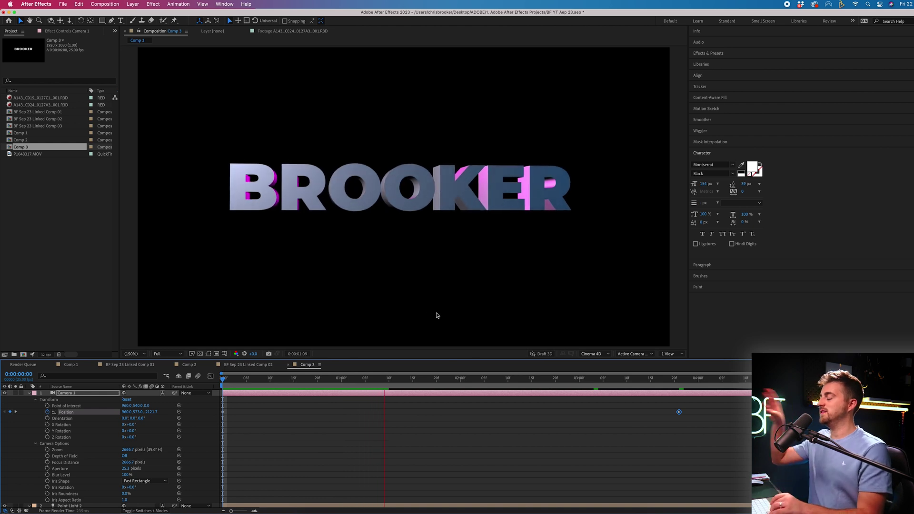
key("space")
key("Home")
key("space")
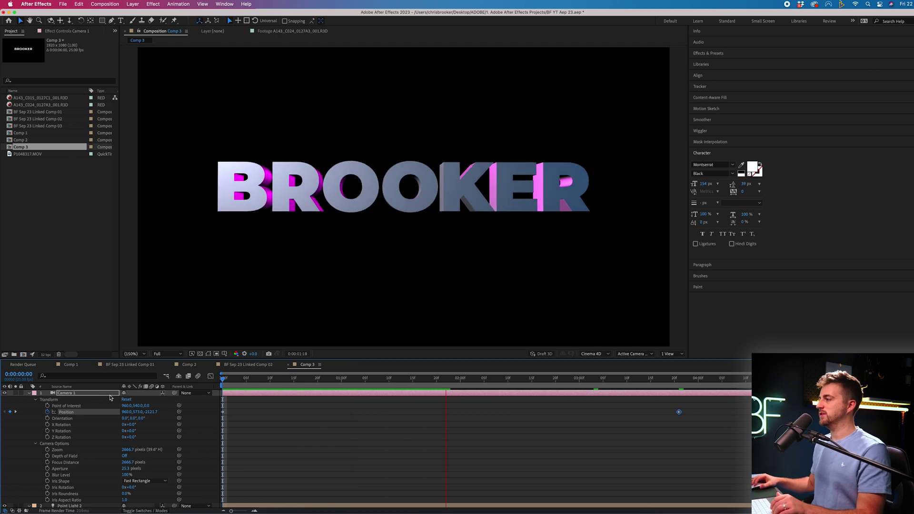
key("space")
Step: Keyframe Point Light 2's Position X from 790 to 1250 by 0:00:03:10, then preview
key("Home")
scroll(316, 429, "down", 3)
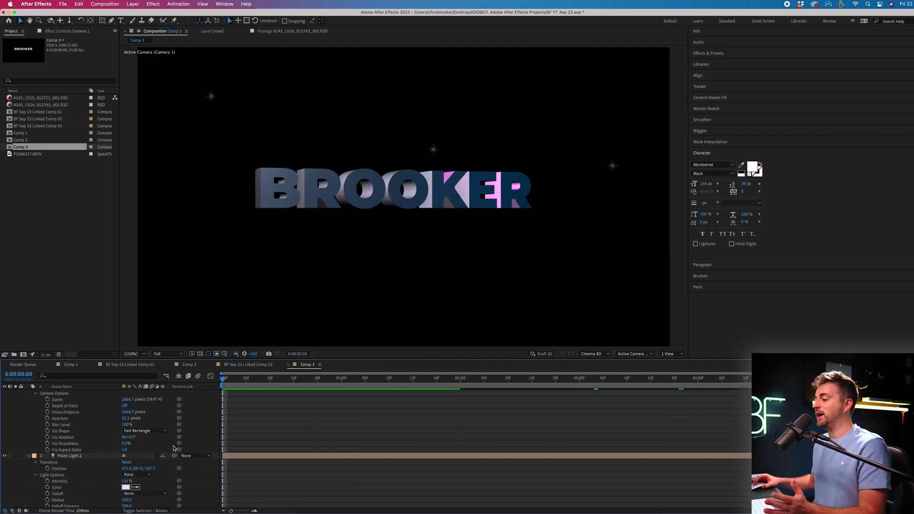
left_click(81, 456)
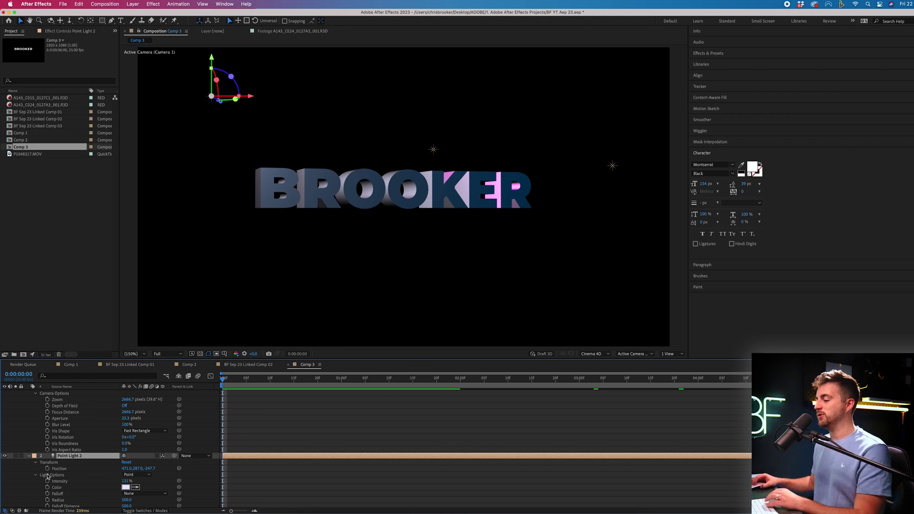
key("space")
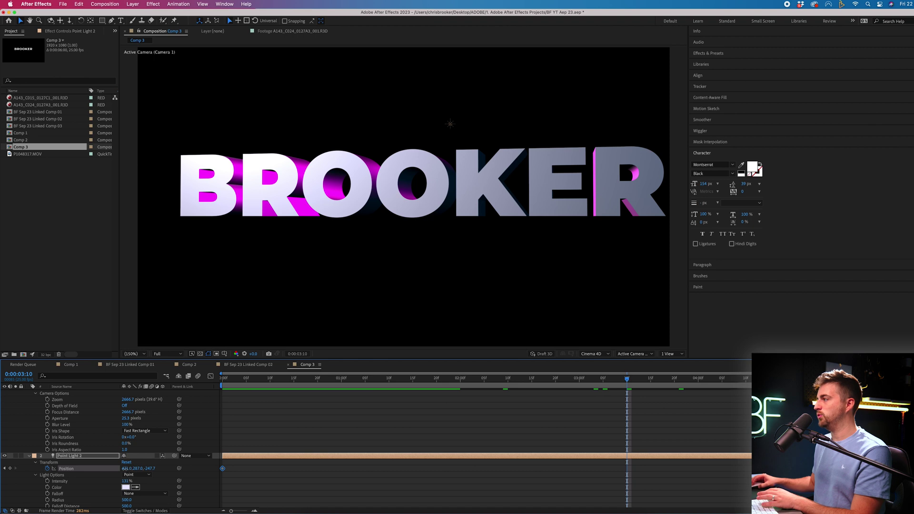
left_click_drag(250, 463, 388, 445)
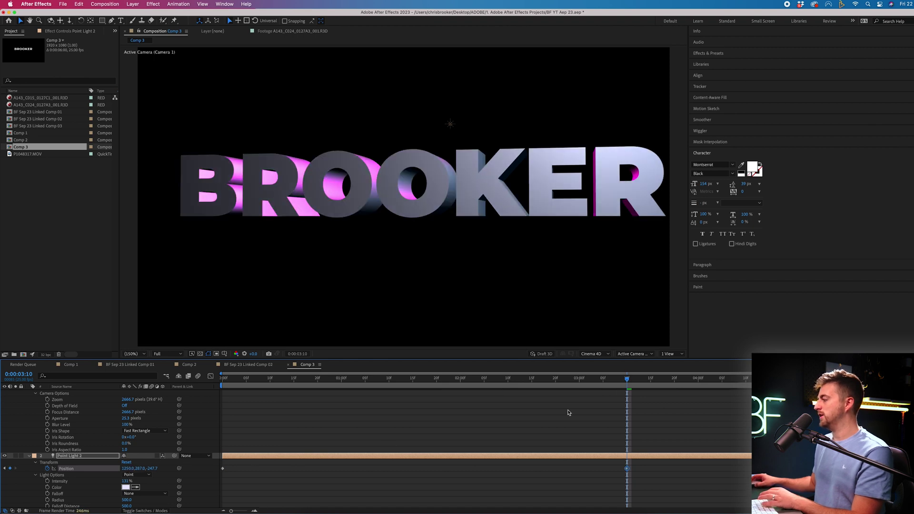
key("space")
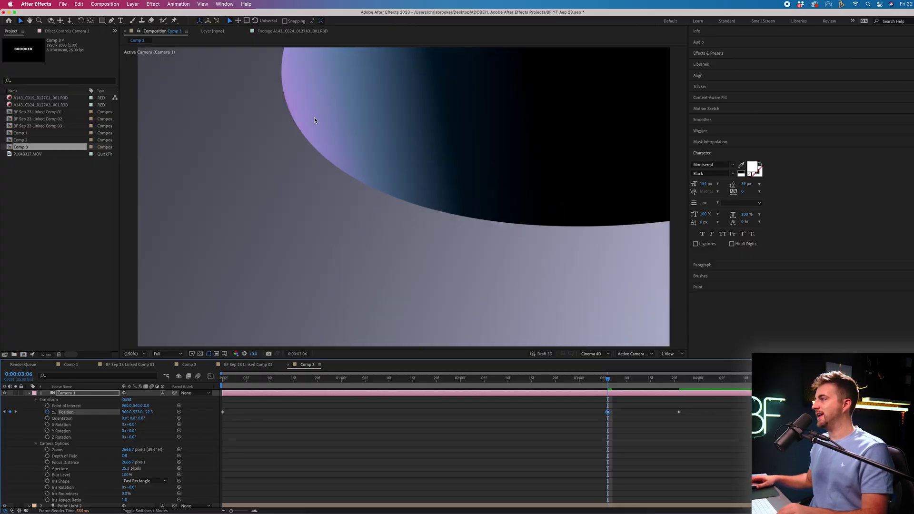
Step: Pull Camera 1's Position Z back from -27.3 to -307.3 at 0:00:03:06
left_click_drag(316, 116, 516, 52)
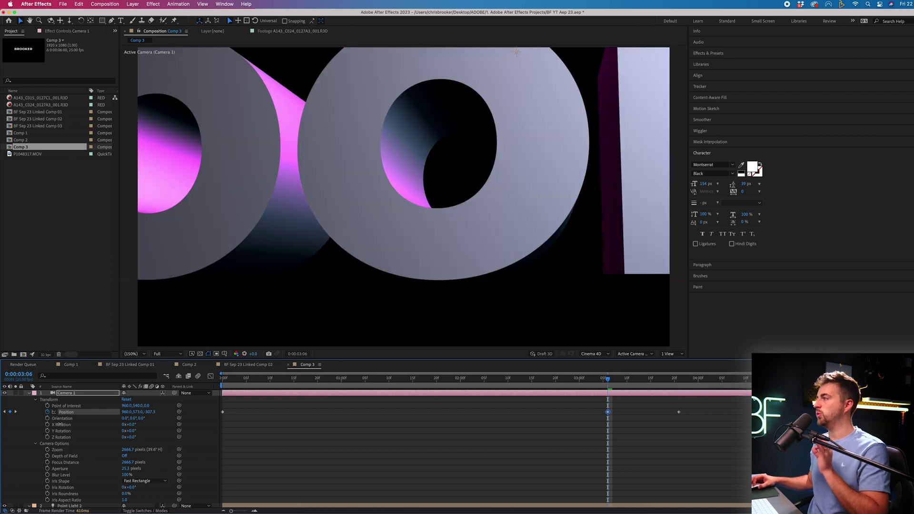